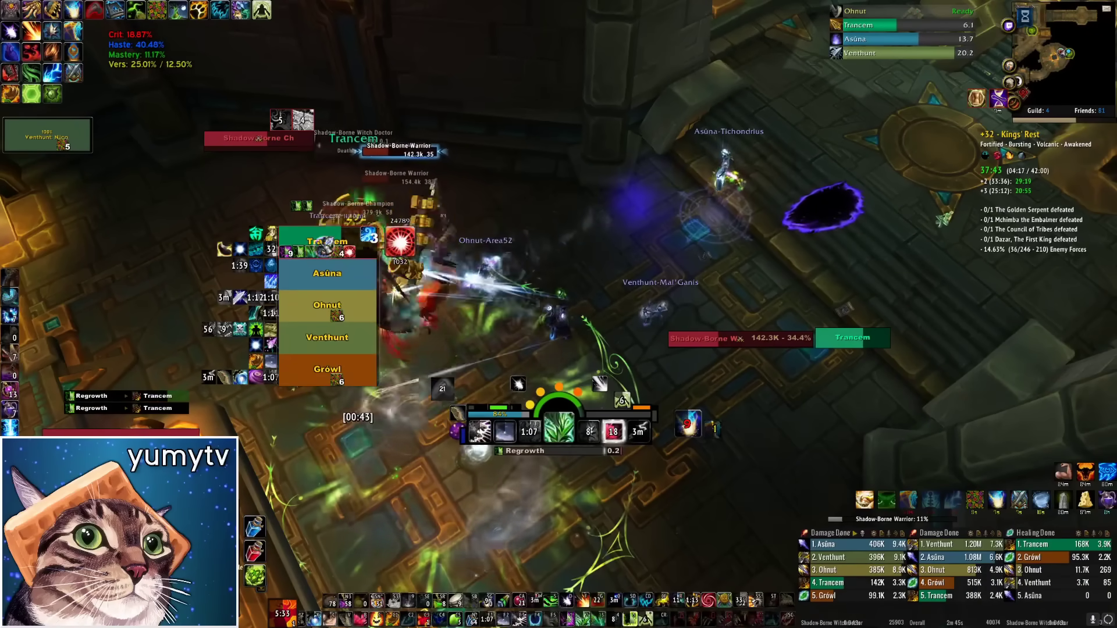
# Heal the tank with Regrowth and Wild Growth, and put Moonfire and Sunfire on the Shadow-Borne enemies.
pyautogui.press('Tab')
pyautogui.press('2')
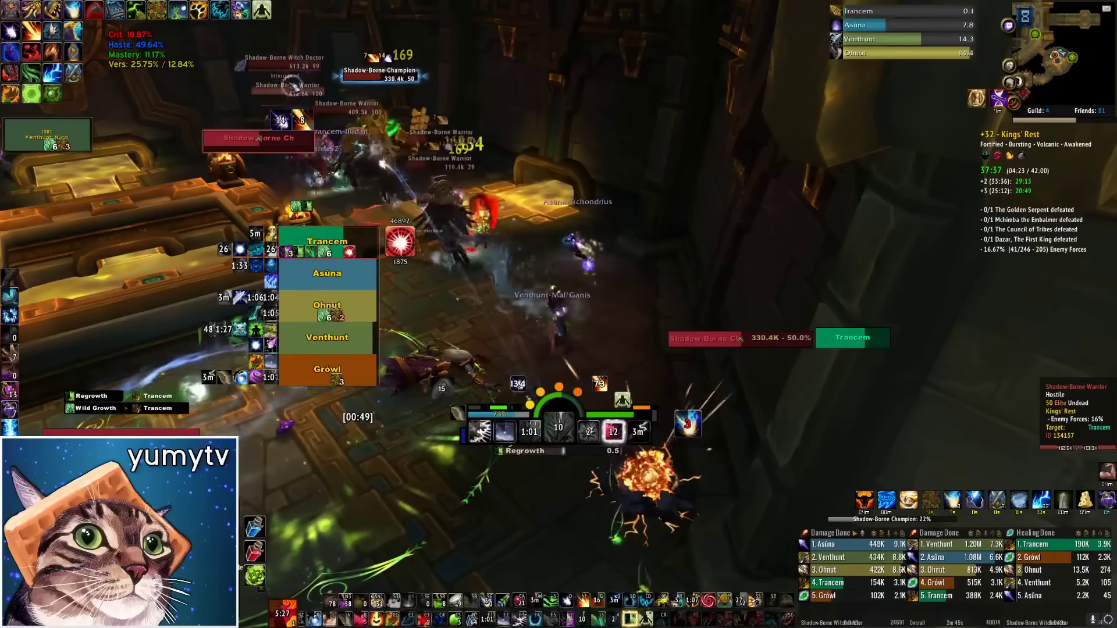
pyautogui.press('f')
pyautogui.press('d')
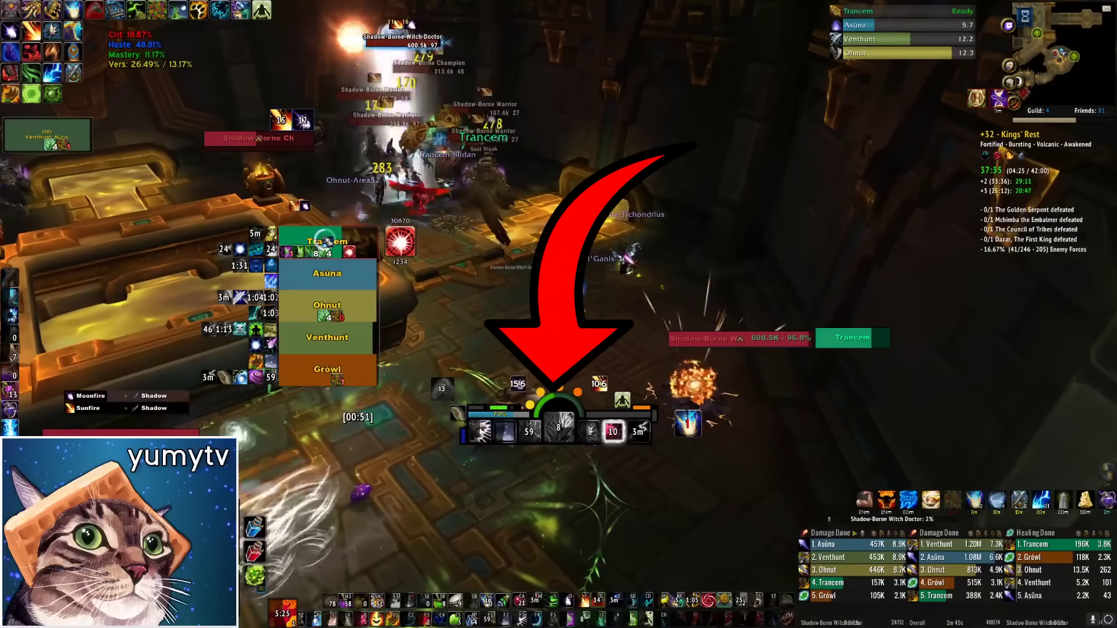
# Support the tank with Cenarion Ward, Rejuvenation and Regrowth while refreshing Sunfire on the Shadow-Borne pack.
pyautogui.press('6')
pyautogui.press('1')
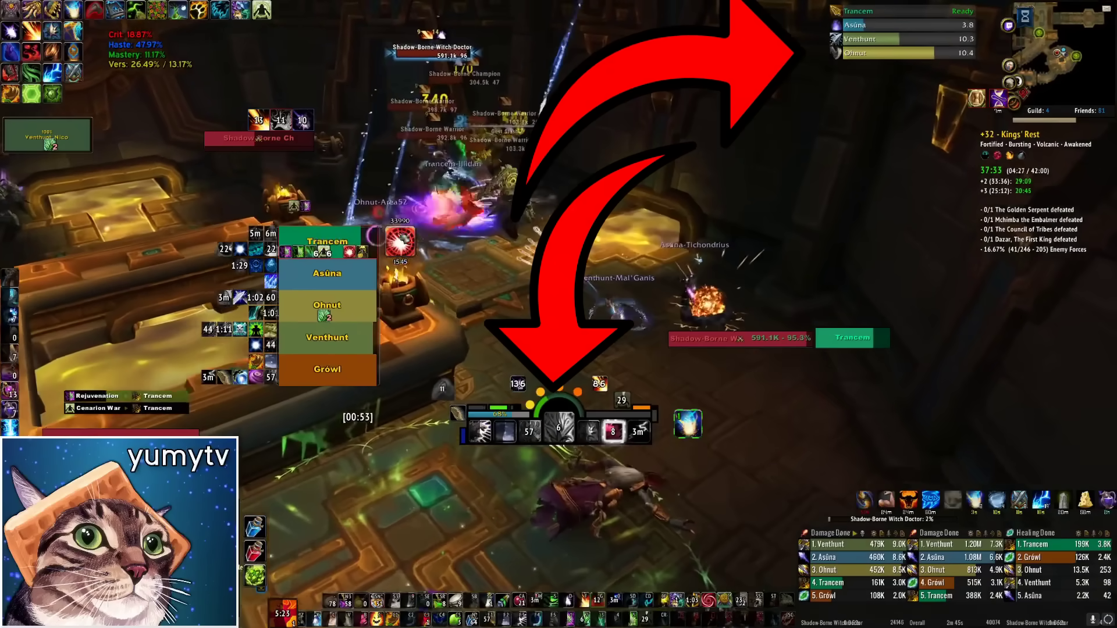
pyautogui.hotkey('shift', 'g')
pyautogui.press('3')
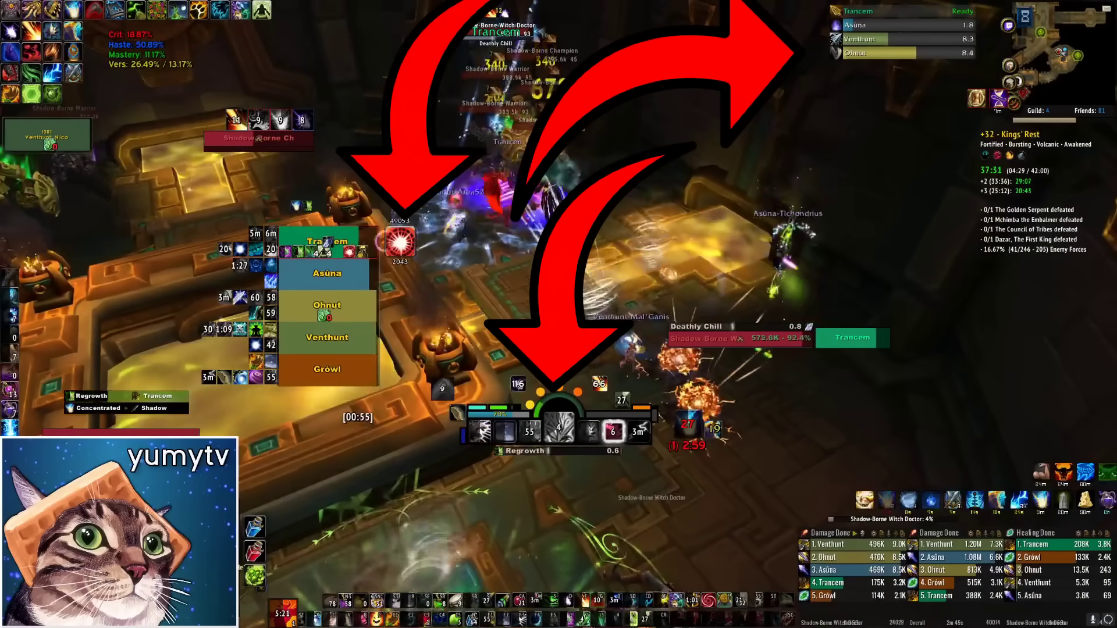
pyautogui.press('3')
pyautogui.press('f')
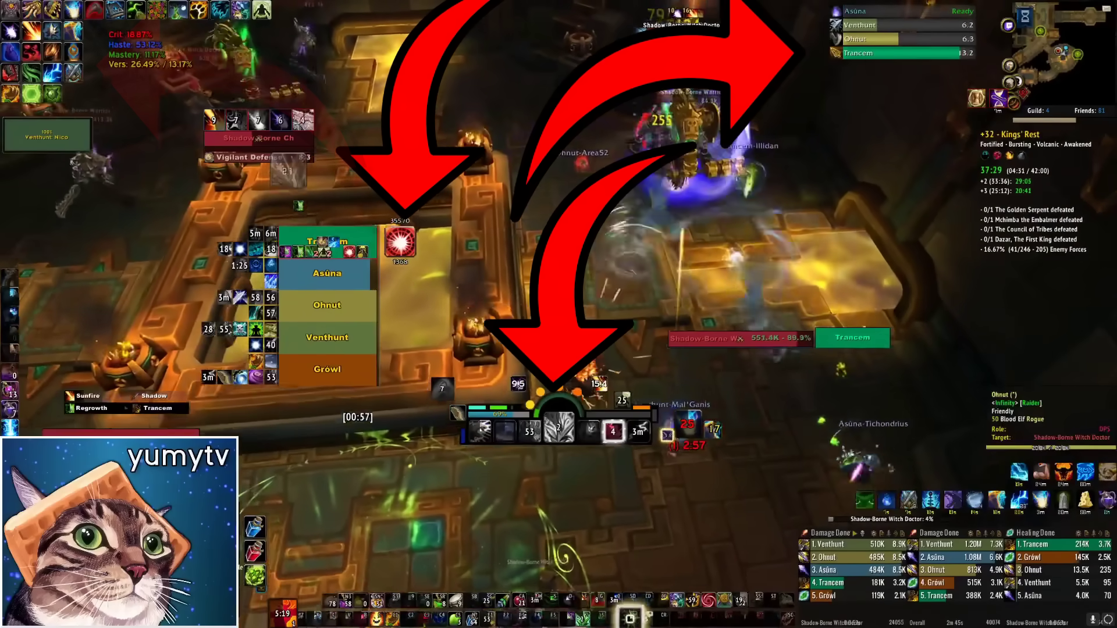
# Cast Soothe on the Shadow-Borne enemy and hit the surrounding pack with Swipe.
pyautogui.press('d')
pyautogui.hotkey('ctrl', 'd')
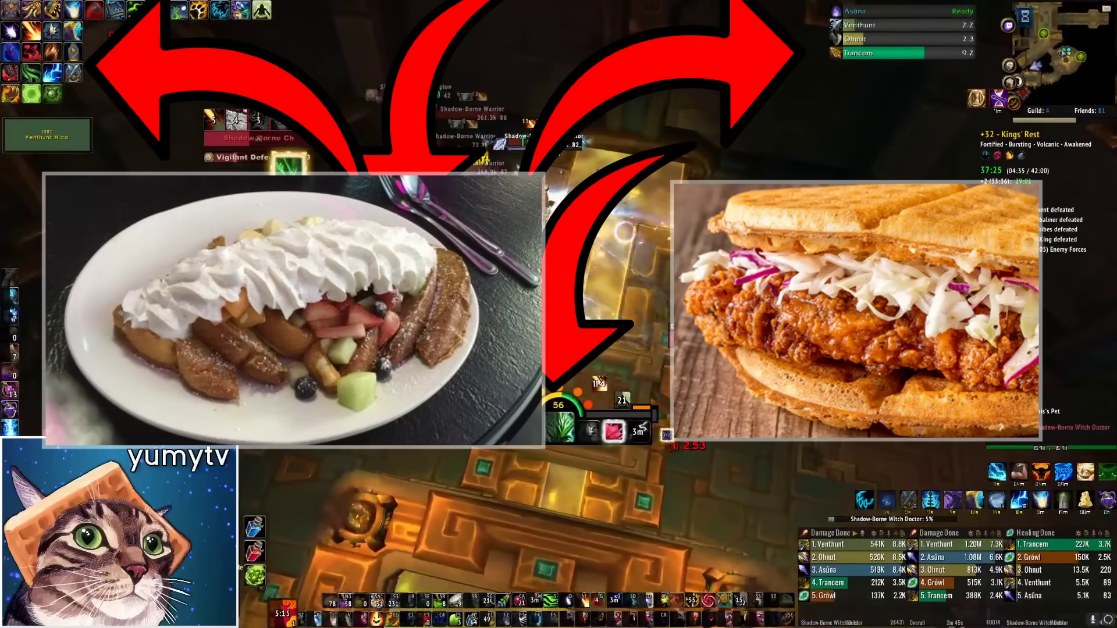
pyautogui.press('1')
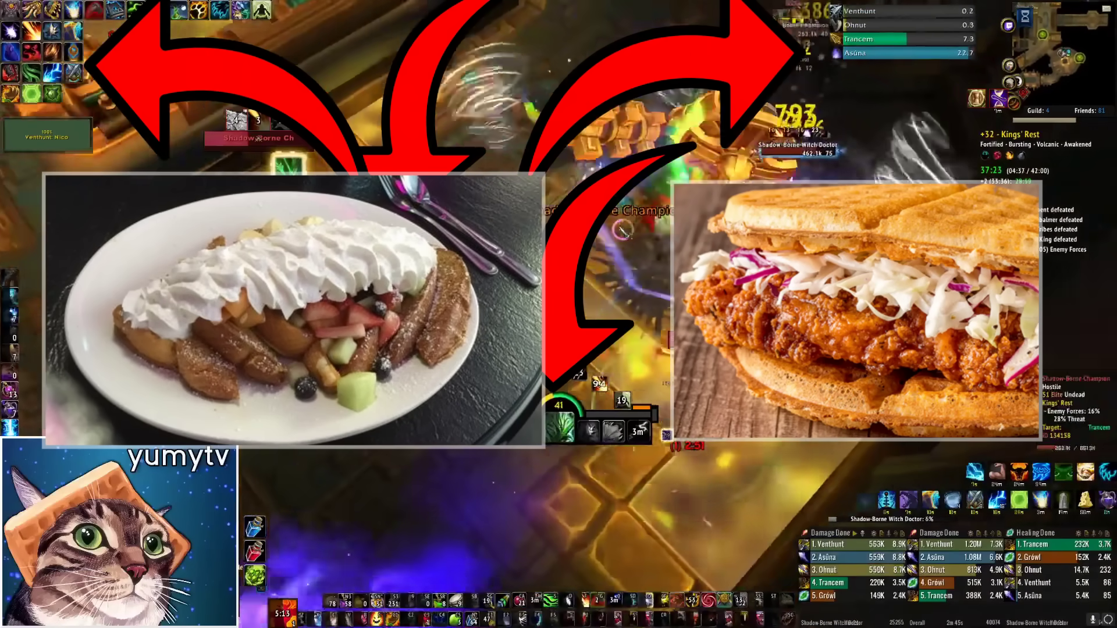
pyautogui.press('2')
pyautogui.press('3')
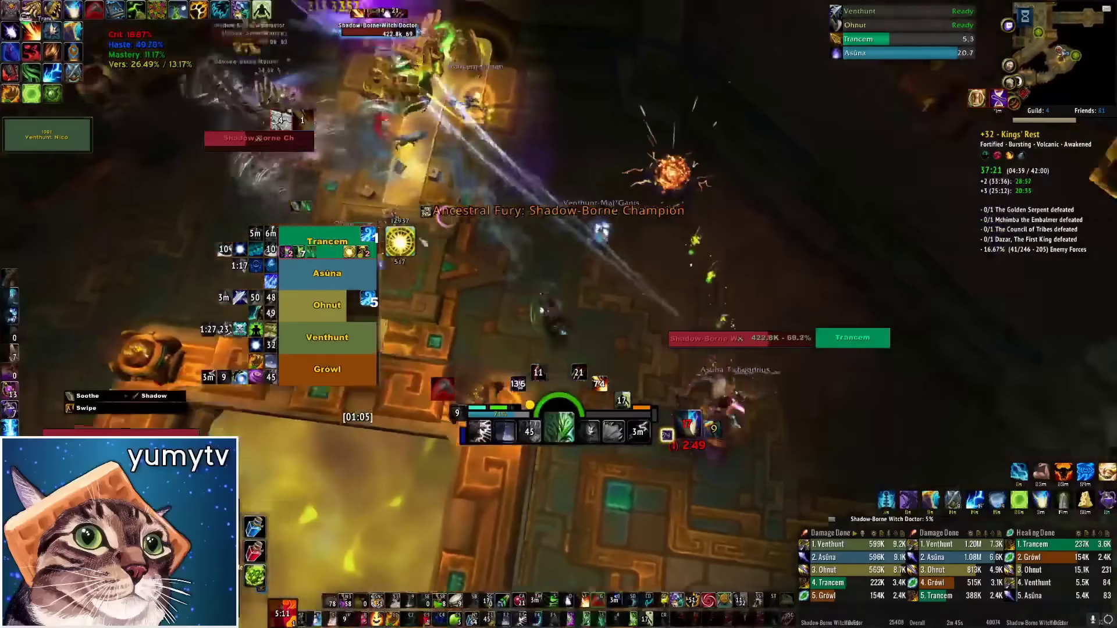
# Heal the group with Wild Growth and Efflorescence, and the rogue with Regrowth and Swiftmend.
pyautogui.press('r')
pyautogui.press('Tab')
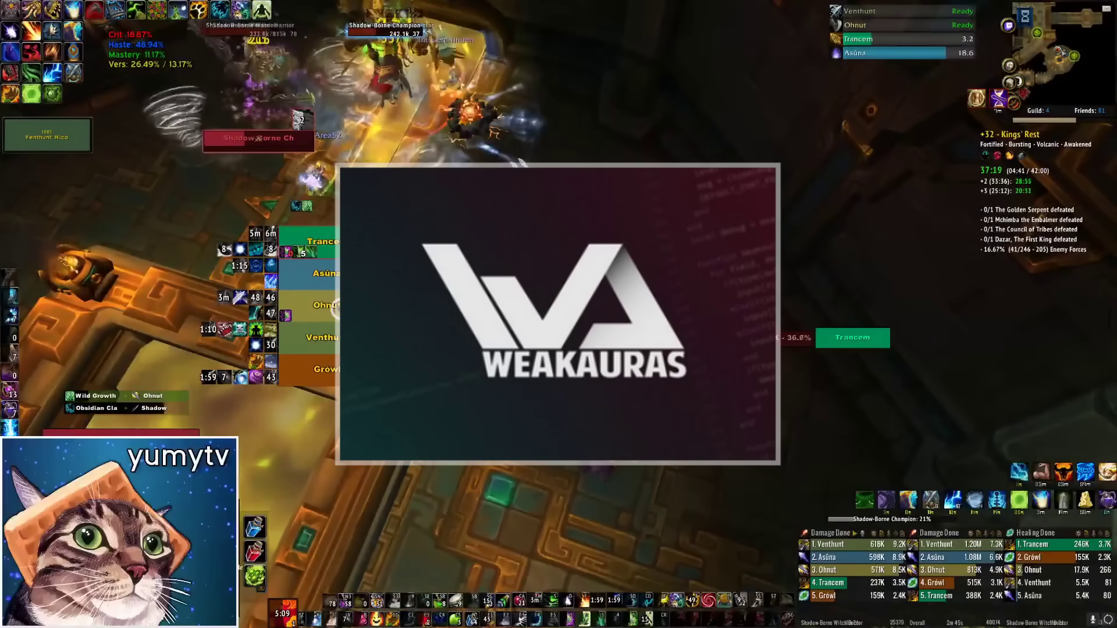
pyautogui.press('3')
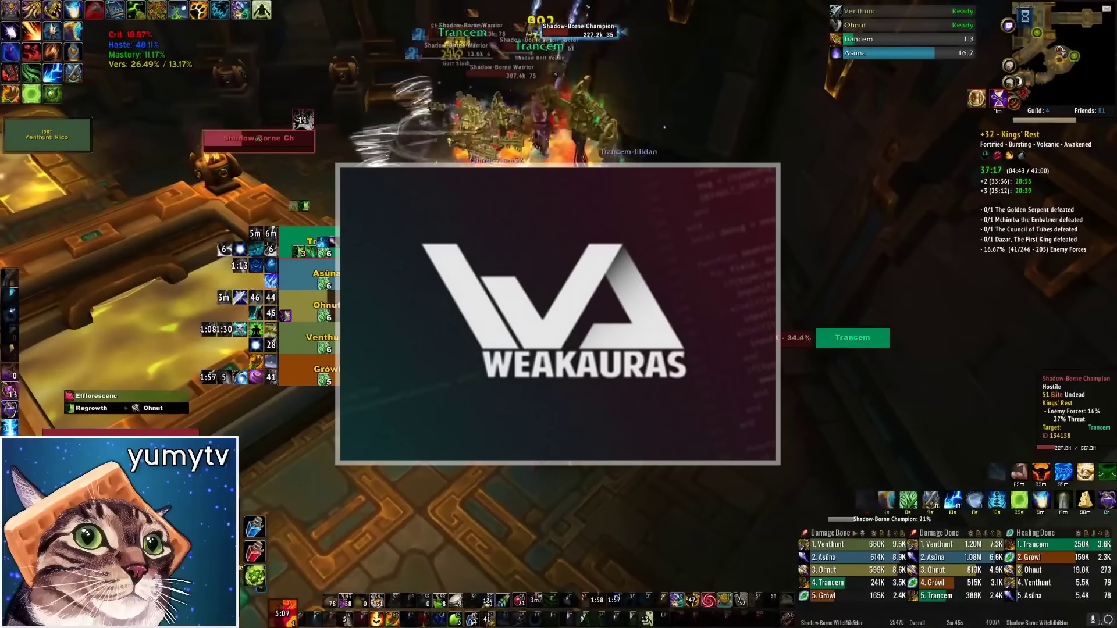
pyautogui.press('Tab')
pyautogui.press('f')
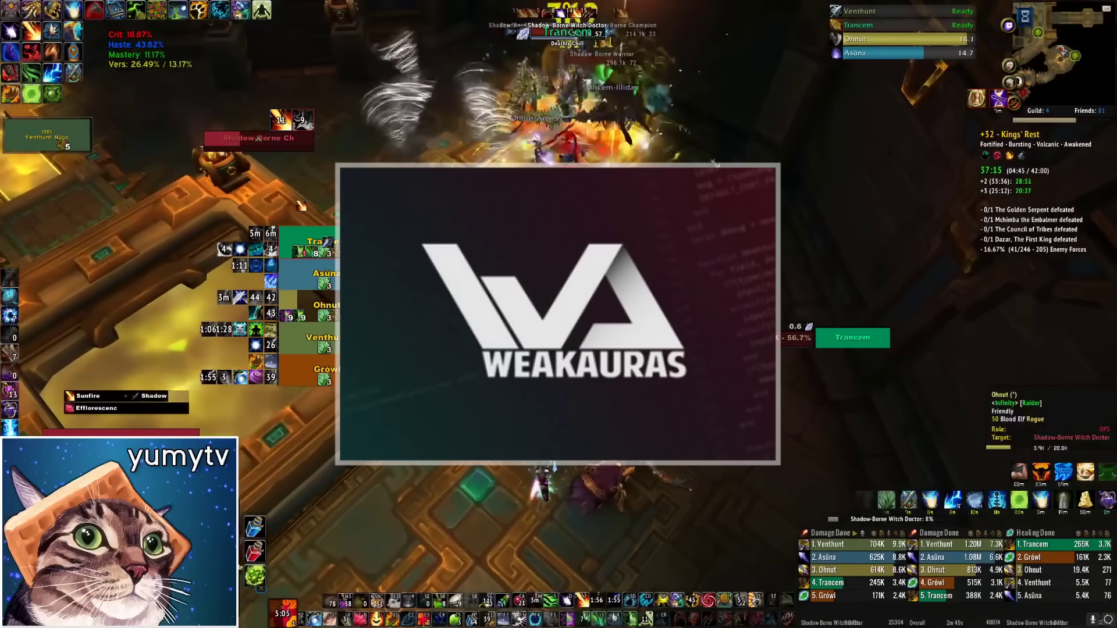
pyautogui.press('4')
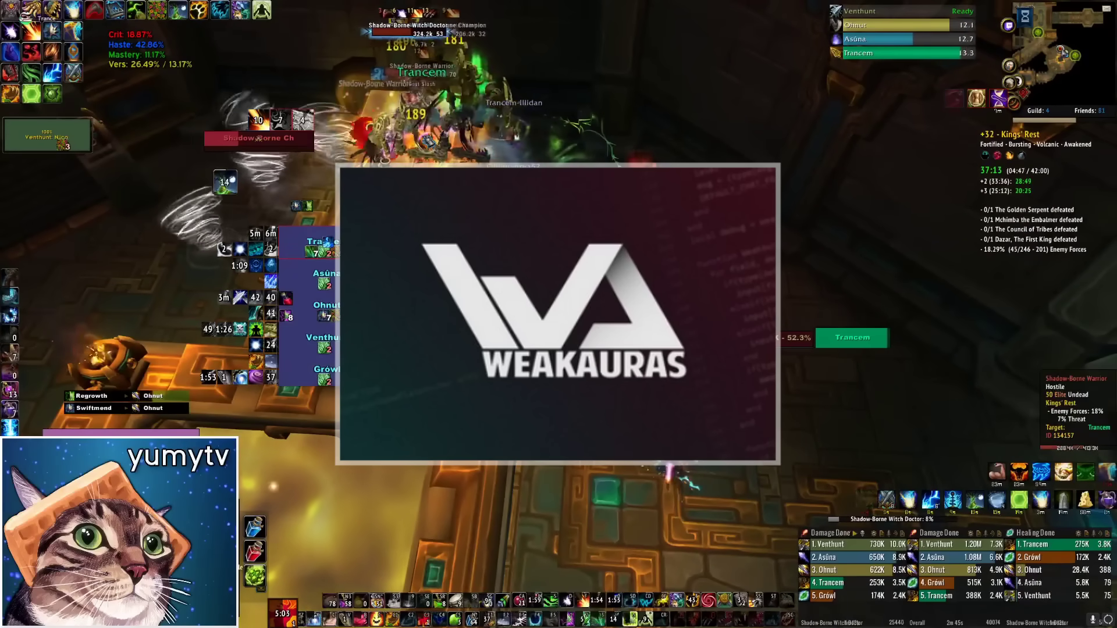
# Control the Shadow-Borne pack with Sunfire and Ursol's Vortex while keeping Rejuvenation on the tank and mage.
pyautogui.press('Tab')
pyautogui.press('f')
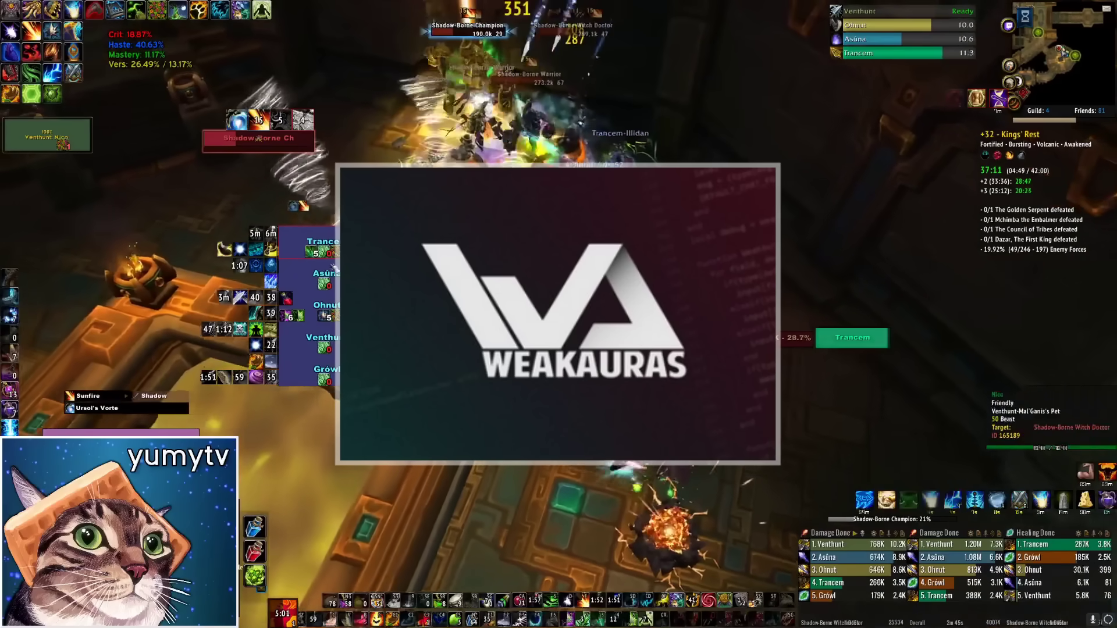
pyautogui.press('1')
pyautogui.press('Tab')
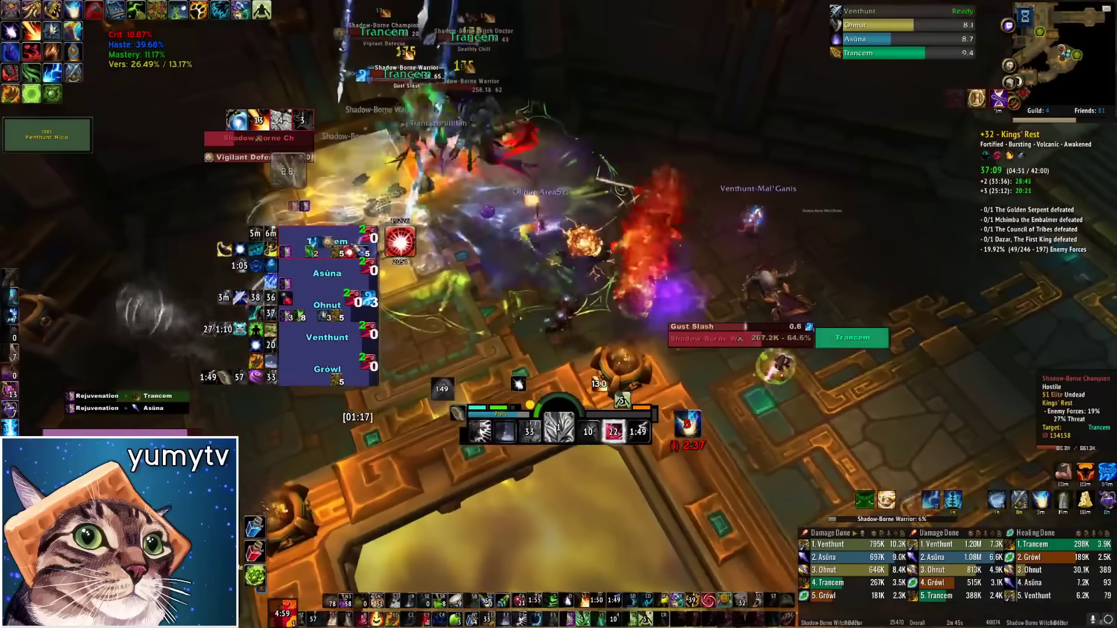
pyautogui.press('2')
pyautogui.press('Tab')
pyautogui.press('f')
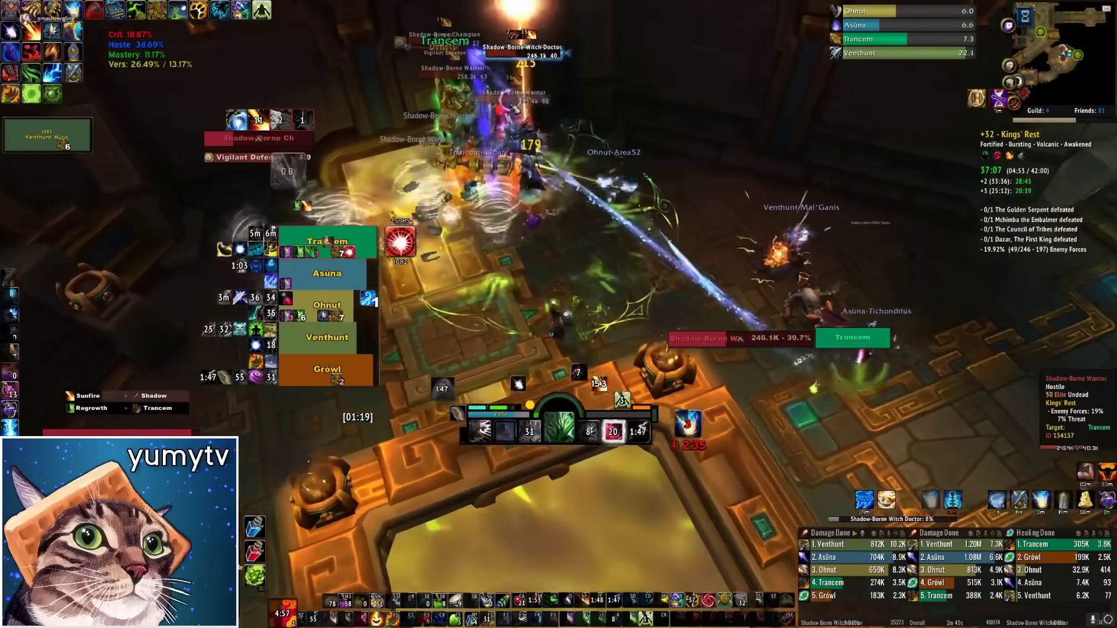
# Spread Moonfire across the Shadow-Borne enemies by switching targets between casts.
pyautogui.press('d')
pyautogui.press('Tab')
pyautogui.press('d')
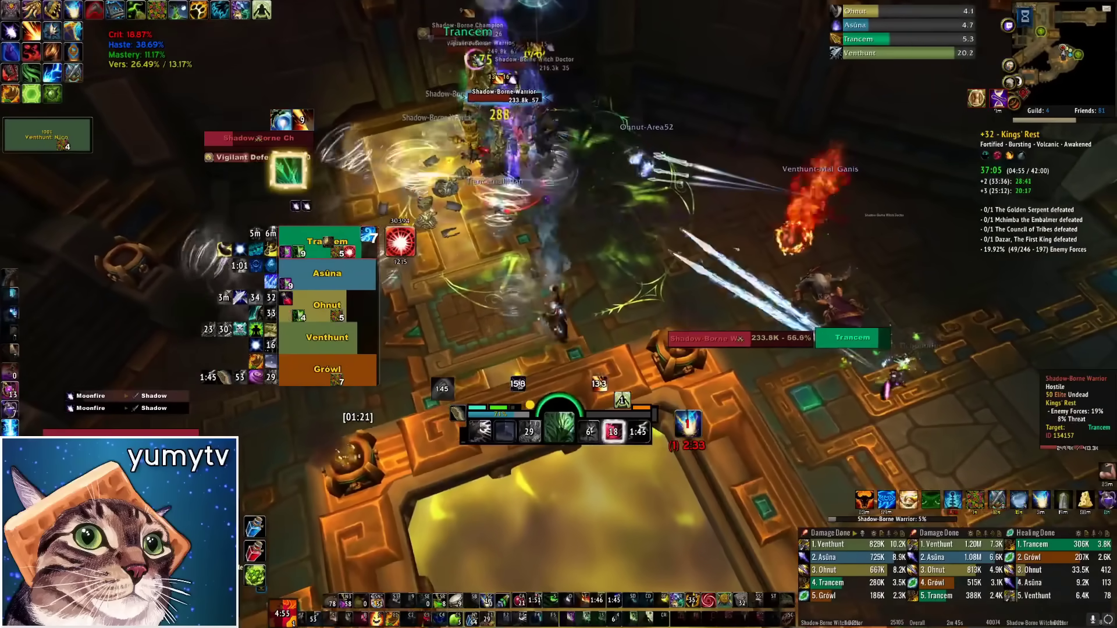
pyautogui.press('Tab')
pyautogui.press('3')
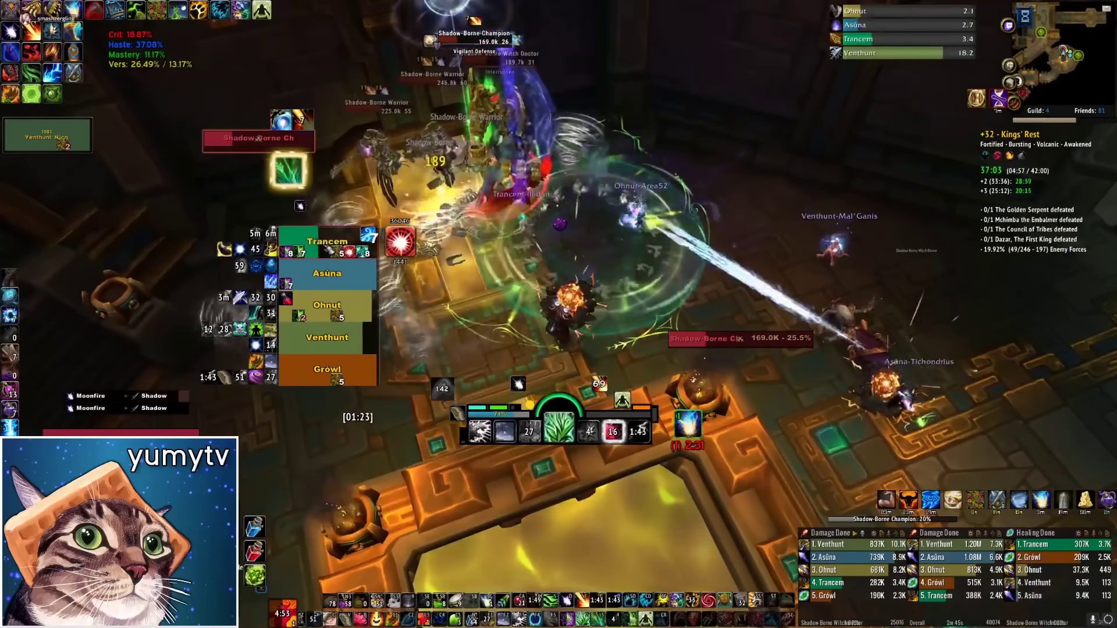
# Heal the tank with Cenarion Ward, Lifebloom, Swiftmend, Regrowth and Rejuvenation.
pyautogui.press('5')
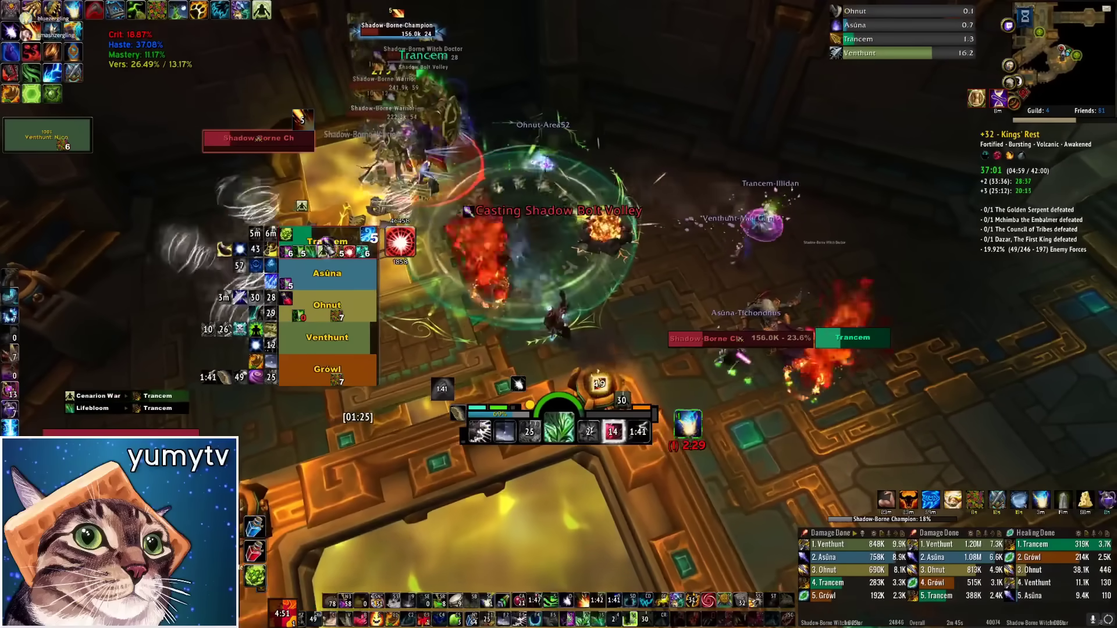
pyautogui.press('2')
pyautogui.press('4')
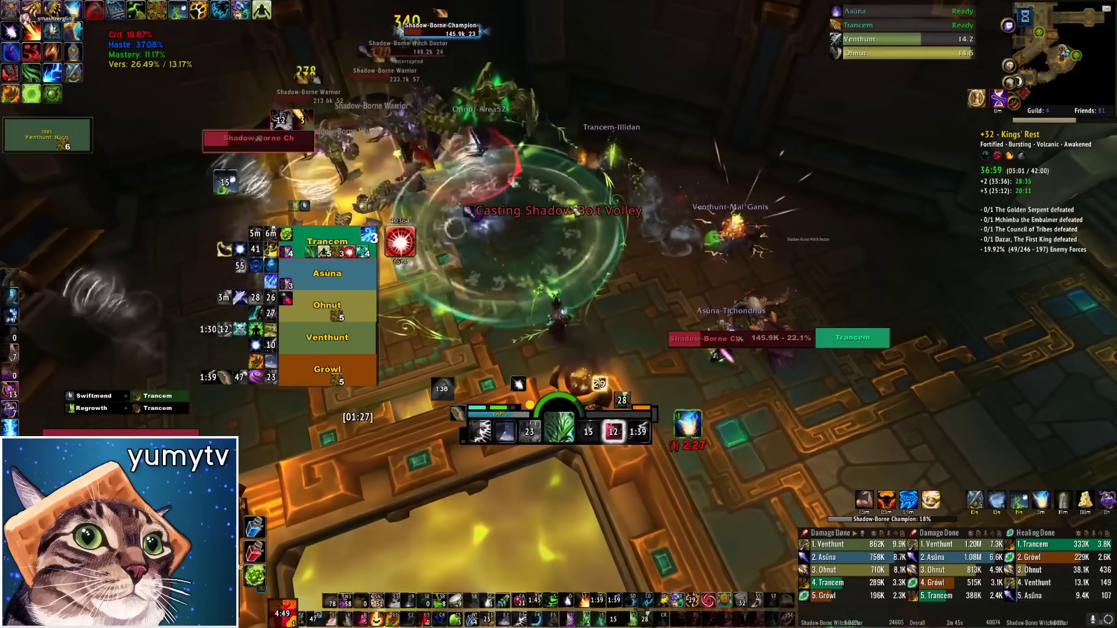
pyautogui.press('f')
pyautogui.press('r')
pyautogui.press('Tab')
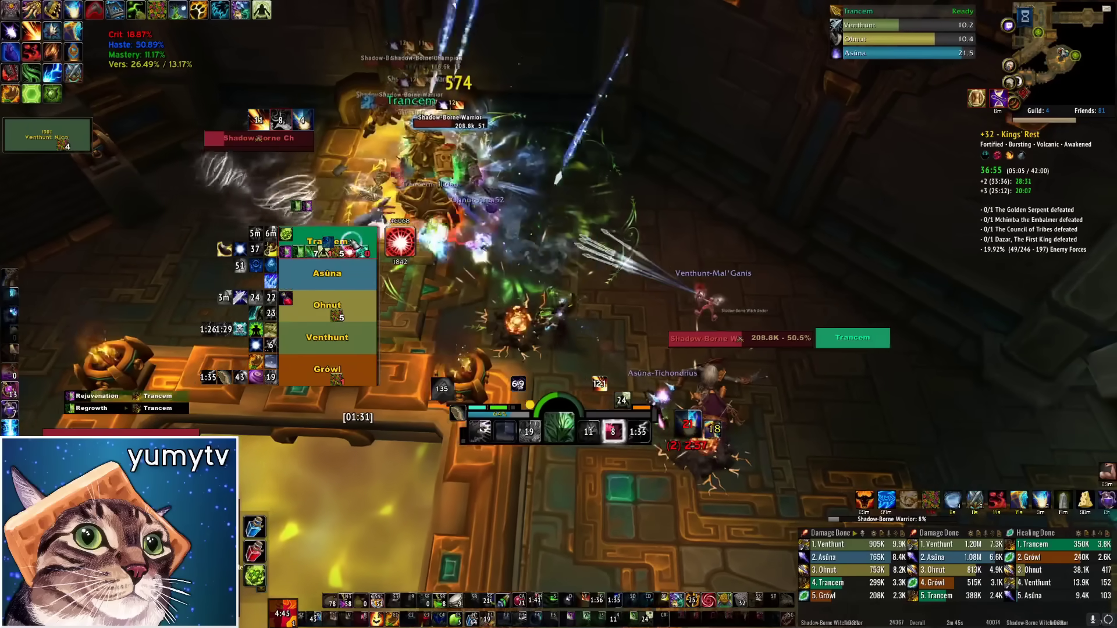
# Reapply Sunfire to the Shadow-Borne enemies and move Lifebloom onto the tank.
pyautogui.press('1')
pyautogui.press('3')
pyautogui.press('f')
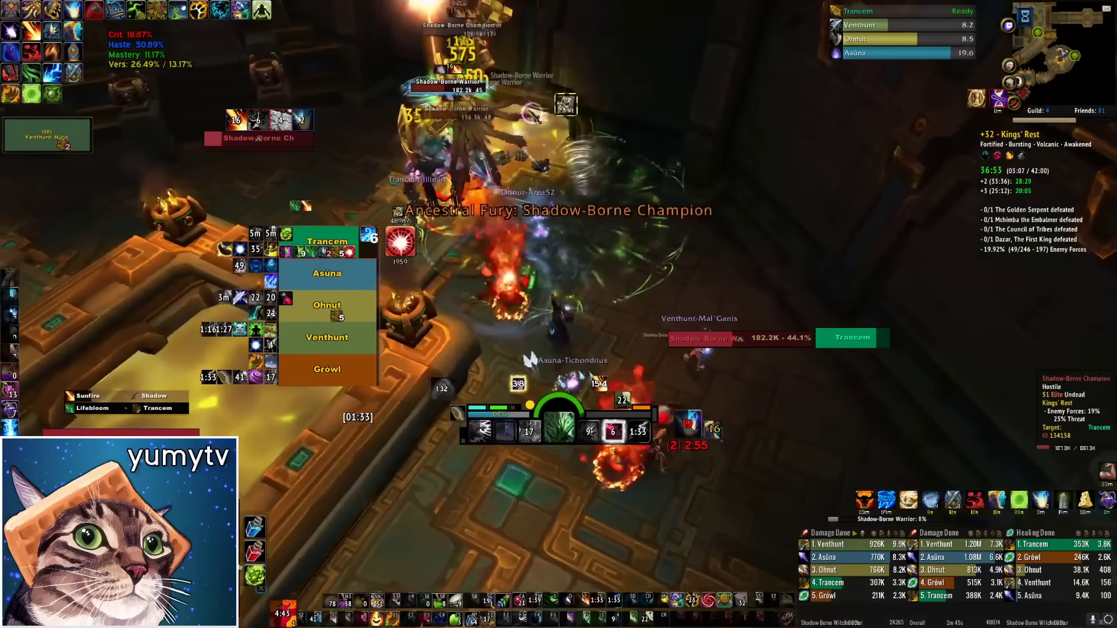
pyautogui.press('e')
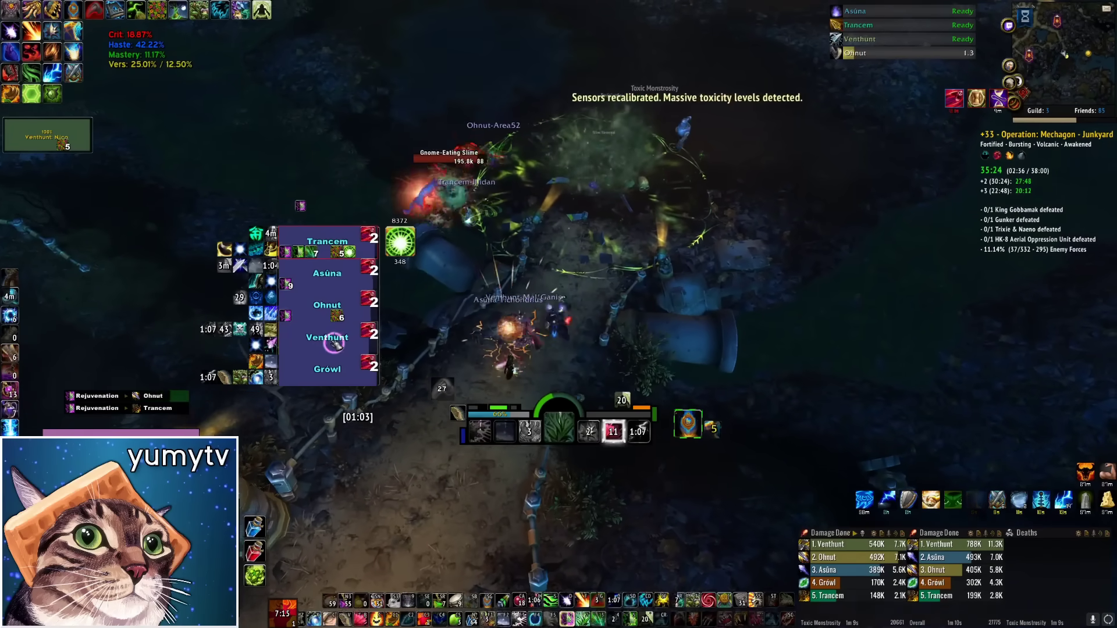
# Put Rejuvenation on the party members during the Gnome-Eating Slime fight, adding Wild Growth and Lifebloom on the healer.
pyautogui.press('1')
pyautogui.press('Tab')
pyautogui.press('1')
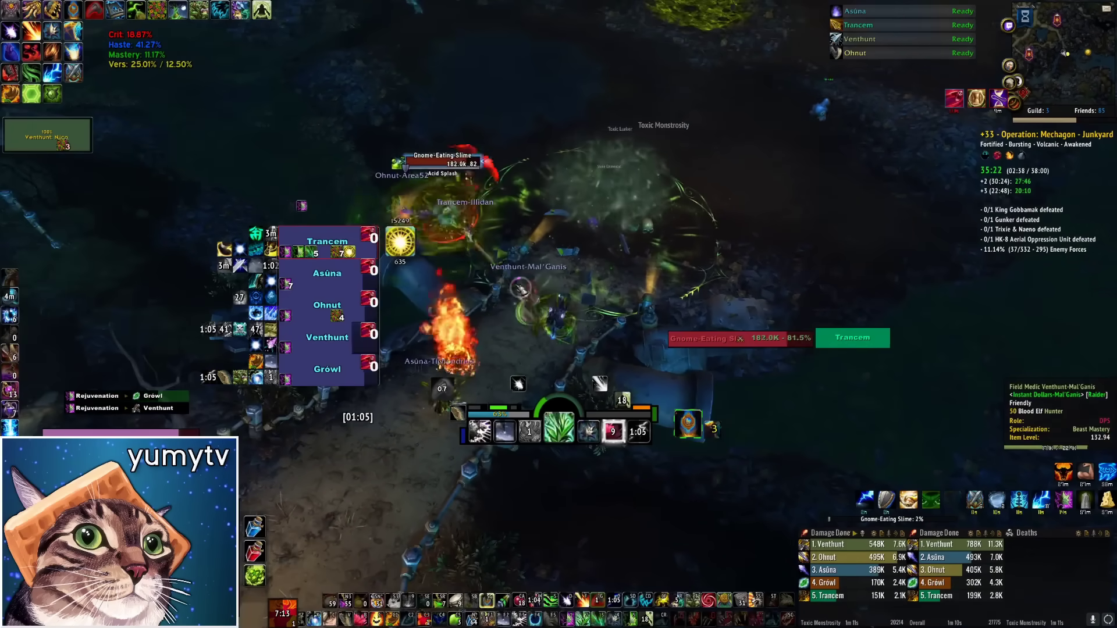
pyautogui.hotkey('shift', 'g')
pyautogui.press('3')
pyautogui.press('2')
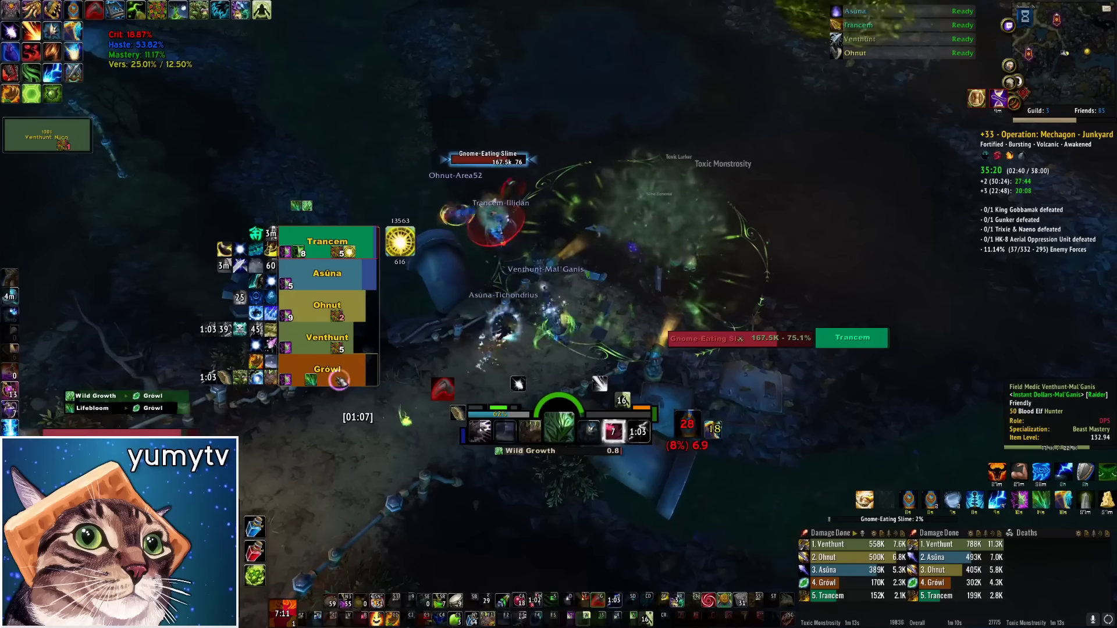
# Heal the hunter, mage and rogue with Regrowth during the Gnome-Eating Slime fight.
pyautogui.press('g')
pyautogui.click(332, 344)
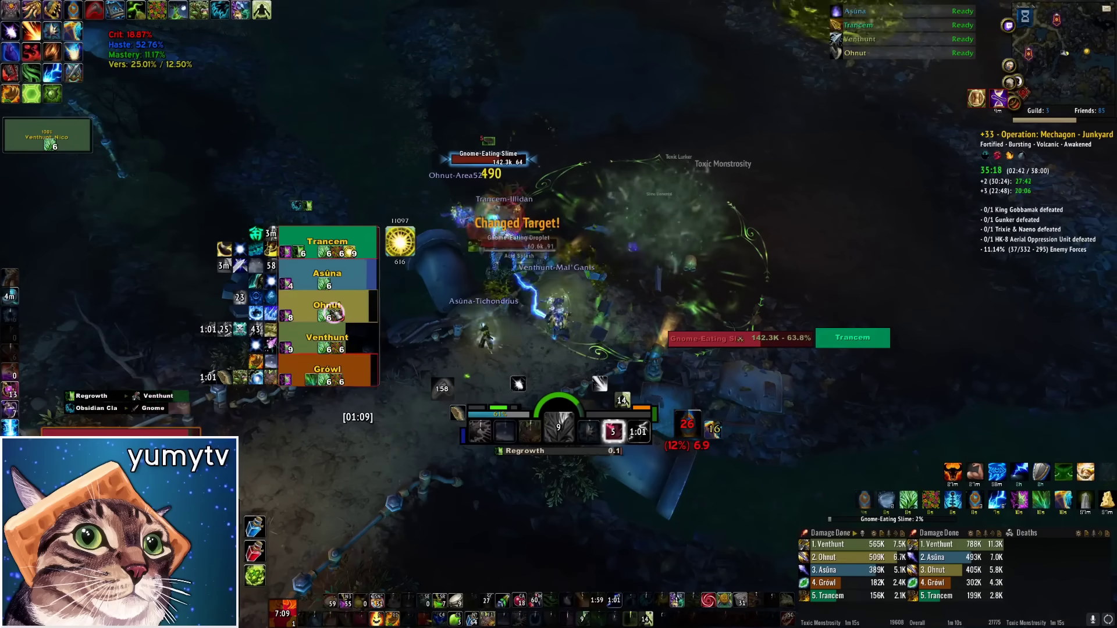
pyautogui.click(341, 370)
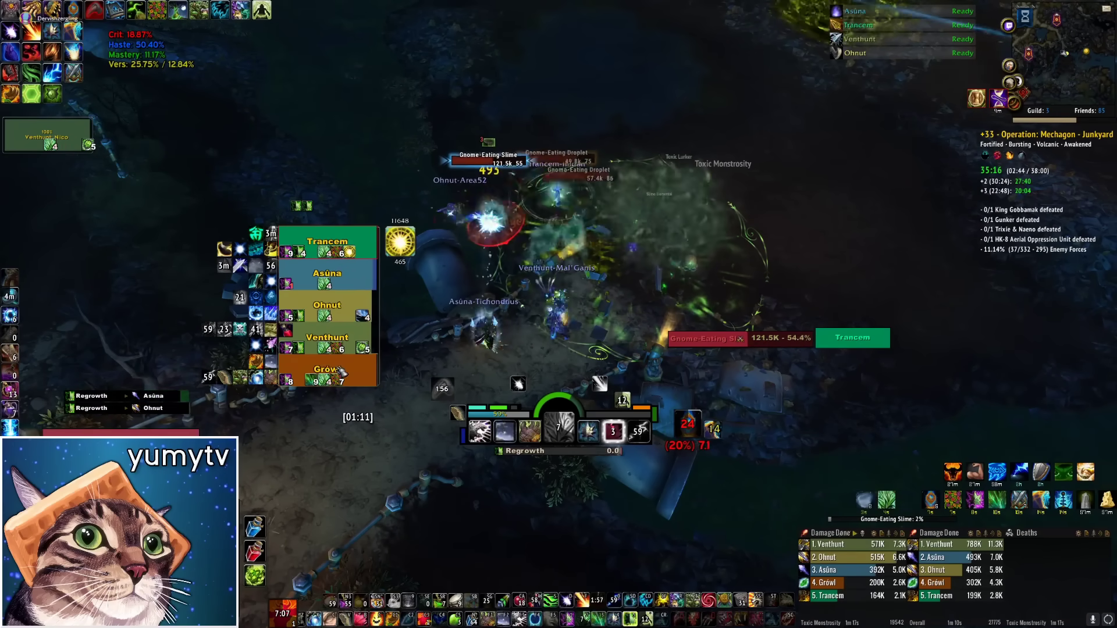
pyautogui.press('1')
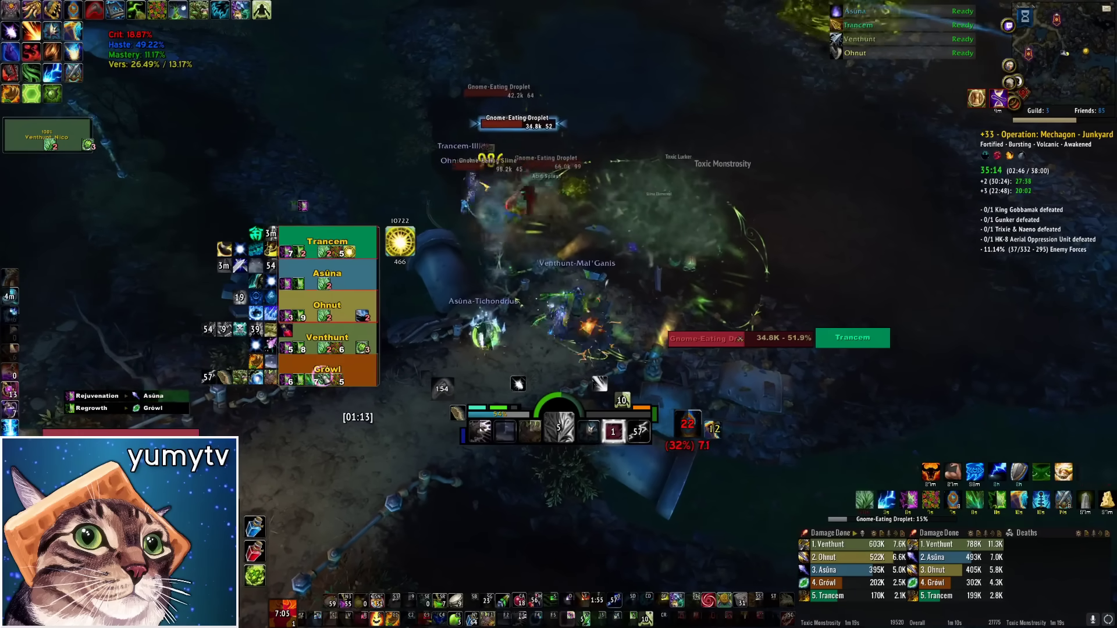
# Keep Rejuvenation on the rogue and top up the injured party members with Regrowth against the Gnome-Eating Droplets.
pyautogui.press('1')
pyautogui.press('b')
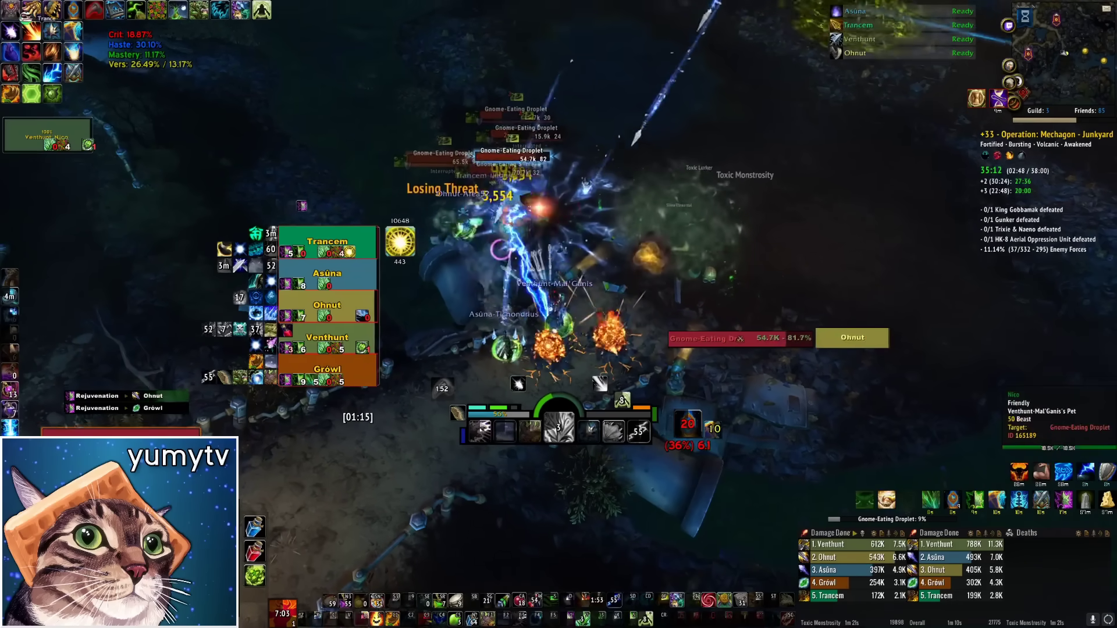
pyautogui.press('5')
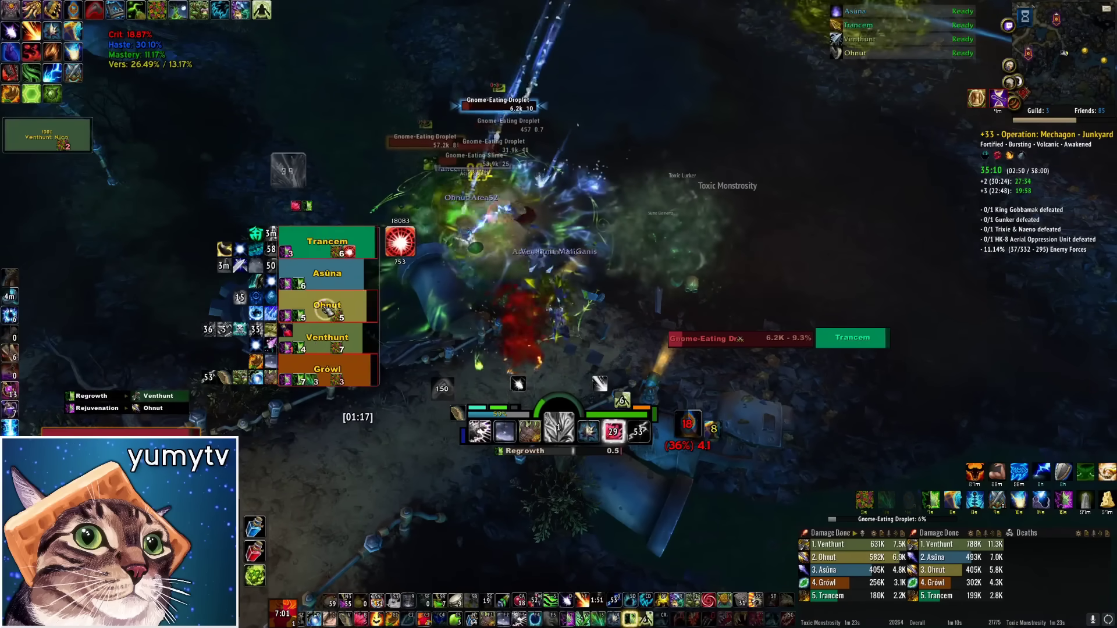
pyautogui.press('5')
pyautogui.press('5')
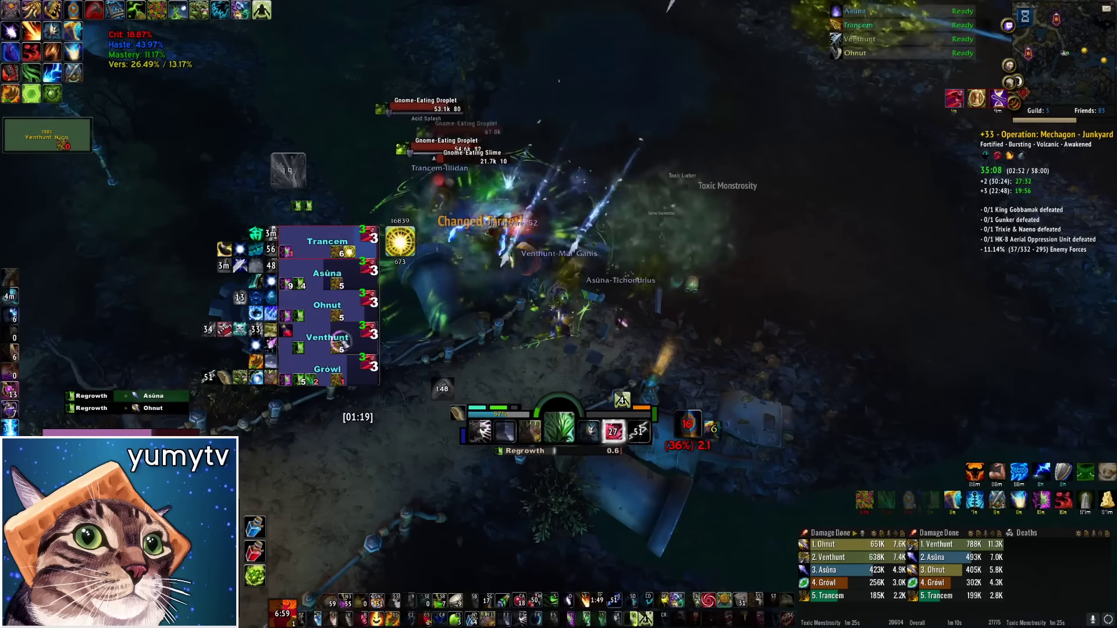
# Protect the hunter with Ironbark and heal the party with Tranquility, Lifebloom and Wild Growth.
pyautogui.press('F1')
pyautogui.press('F2')
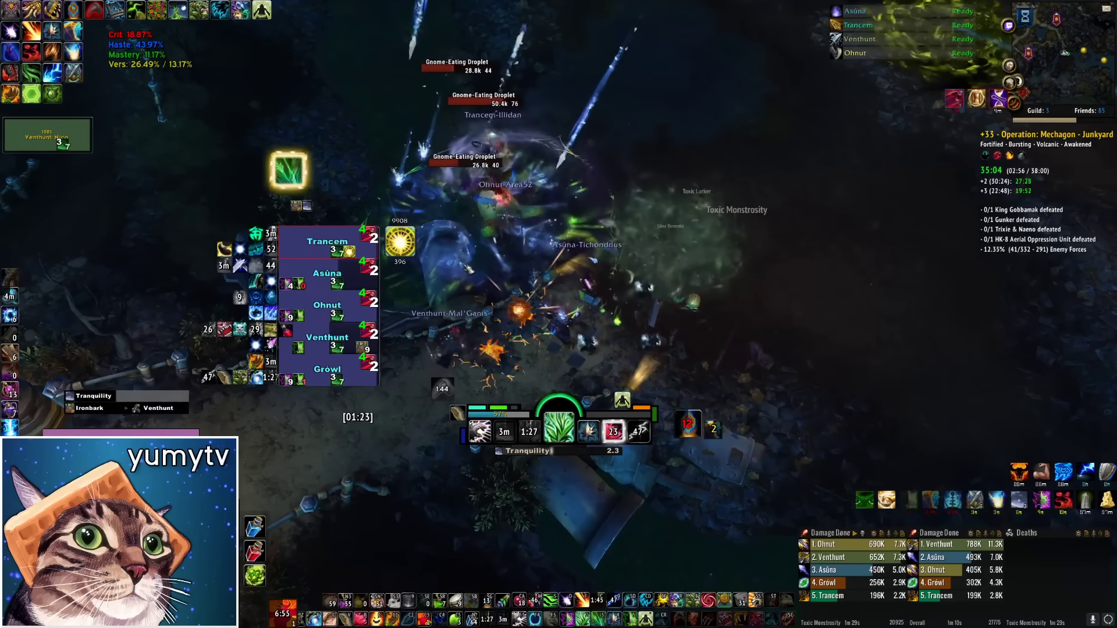
pyautogui.press('4')
pyautogui.press('5')
pyautogui.press('2')
pyautogui.press('3')
pyautogui.press('1')
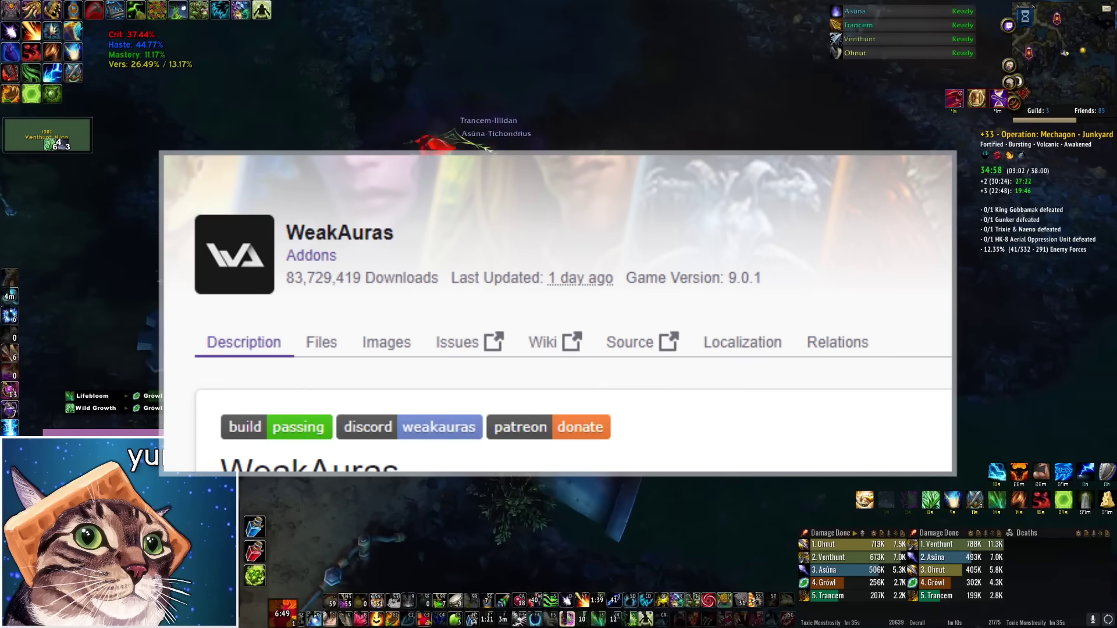
pyautogui.press('5')
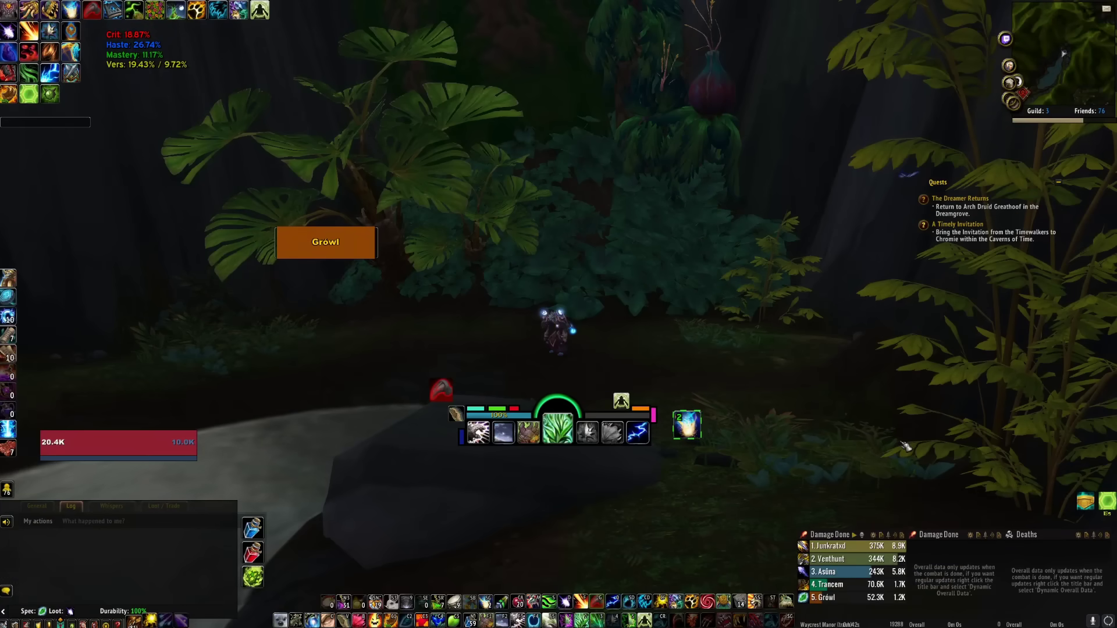
# Open the WeakAuras options with the /wa chat command.
pyautogui.press('Return')
pyautogui.write('/wa')
pyautogui.press('Return')
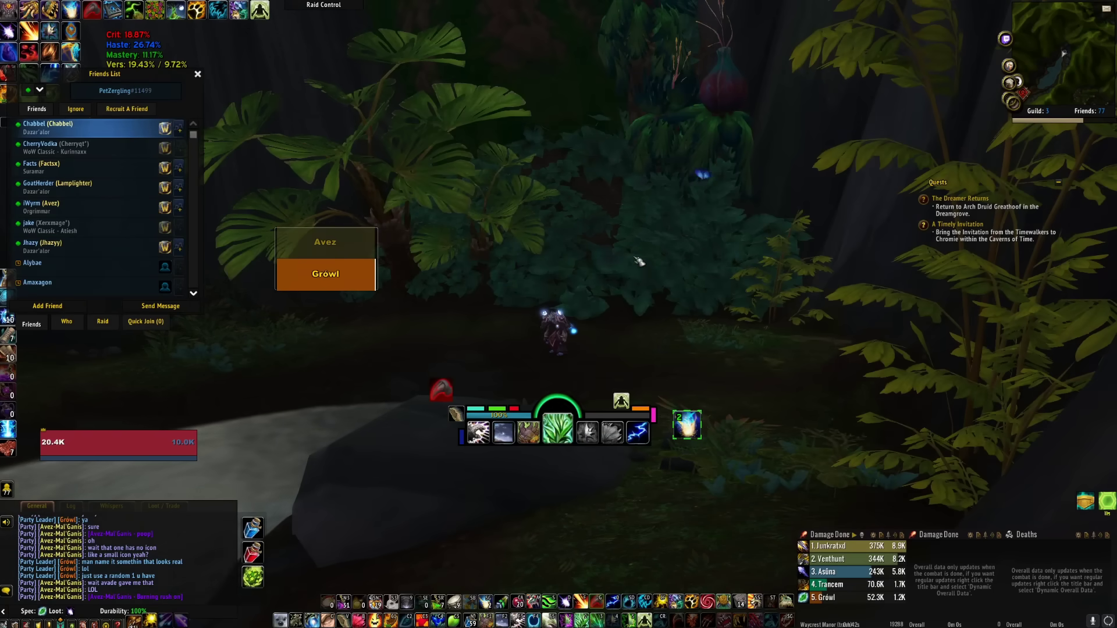
# Open the import preview of the "Burning rush on" aura linked in party chat.
pyautogui.click(123, 599)
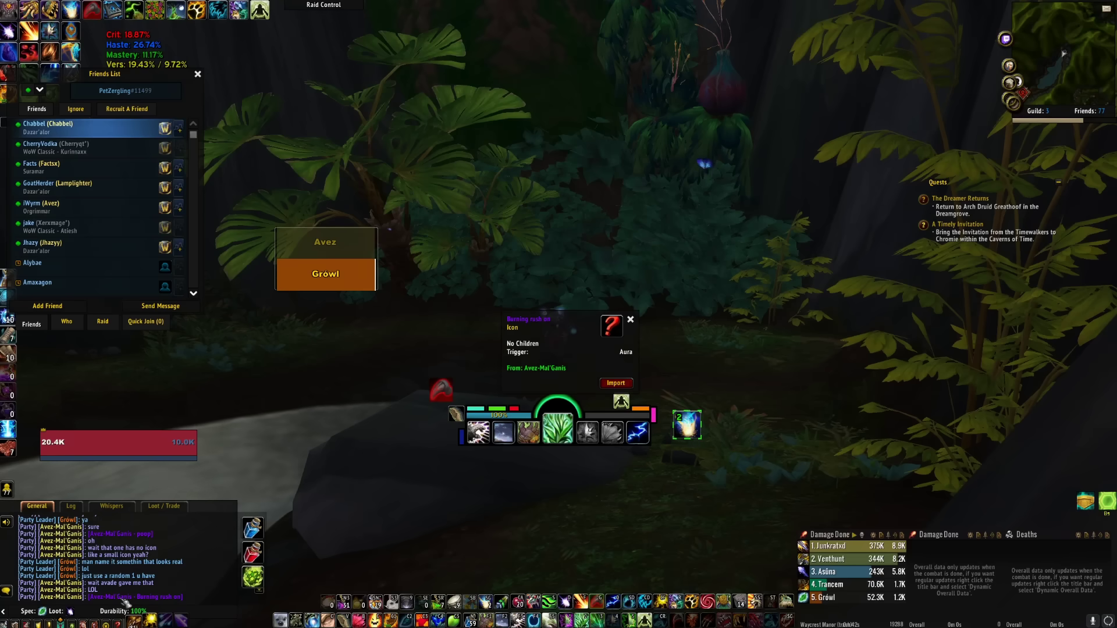
# Import the "Burning rush on" aura shared in party chat and select it in the aura list.
pyautogui.click(616, 384)
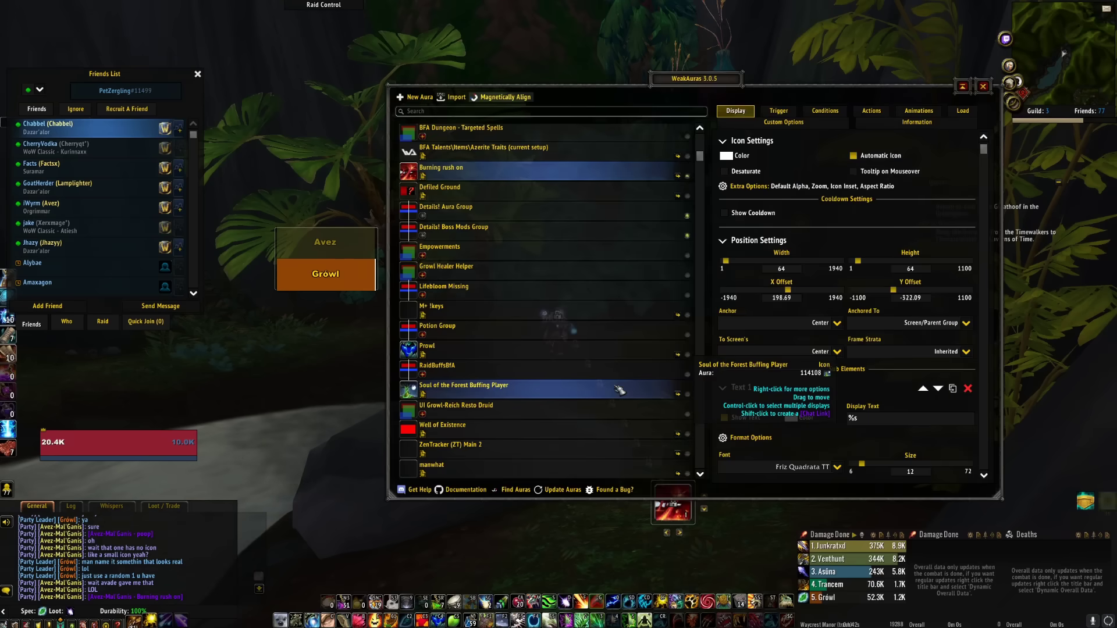
pyautogui.click(448, 174)
pyautogui.click(448, 174)
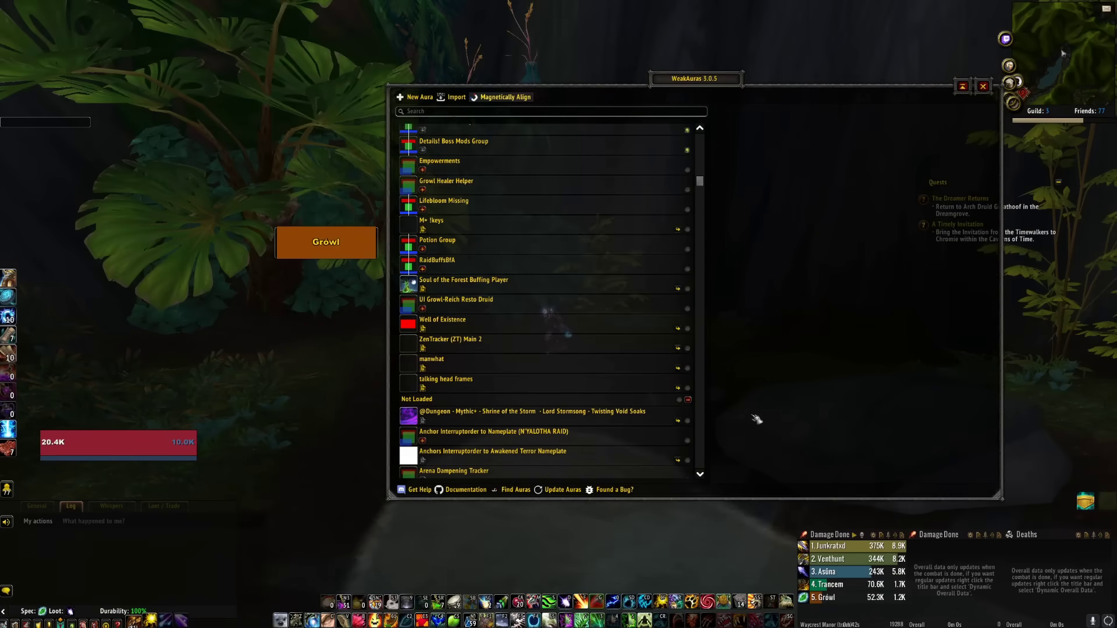
# Import the Prowl icon aura from its copied wago.io string and close the WeakAuras options.
pyautogui.click(420, 97)
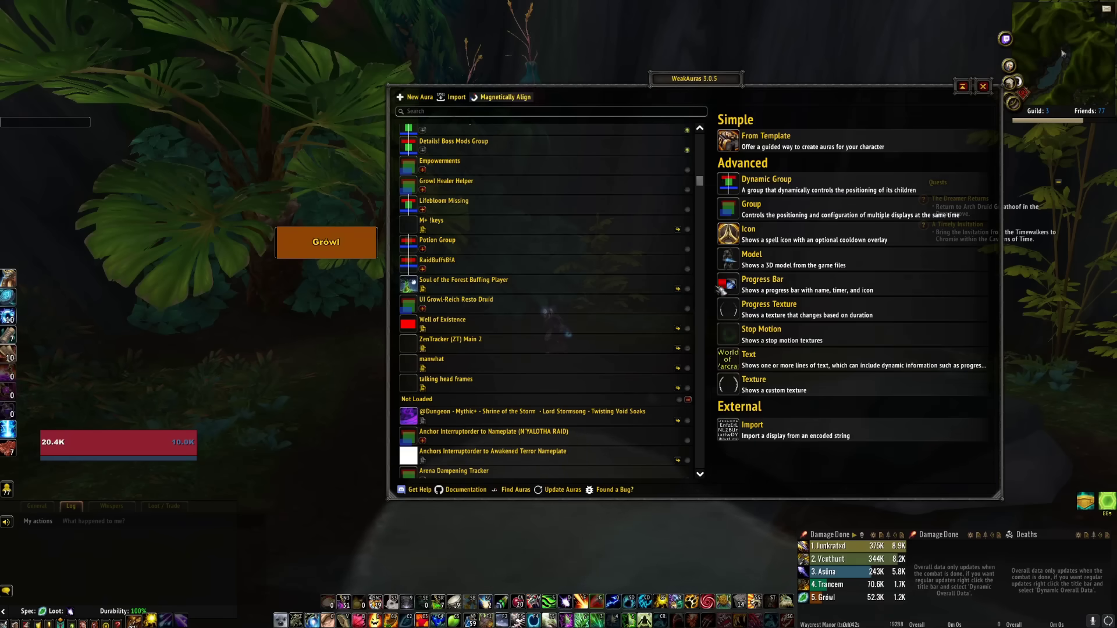
pyautogui.click(742, 430)
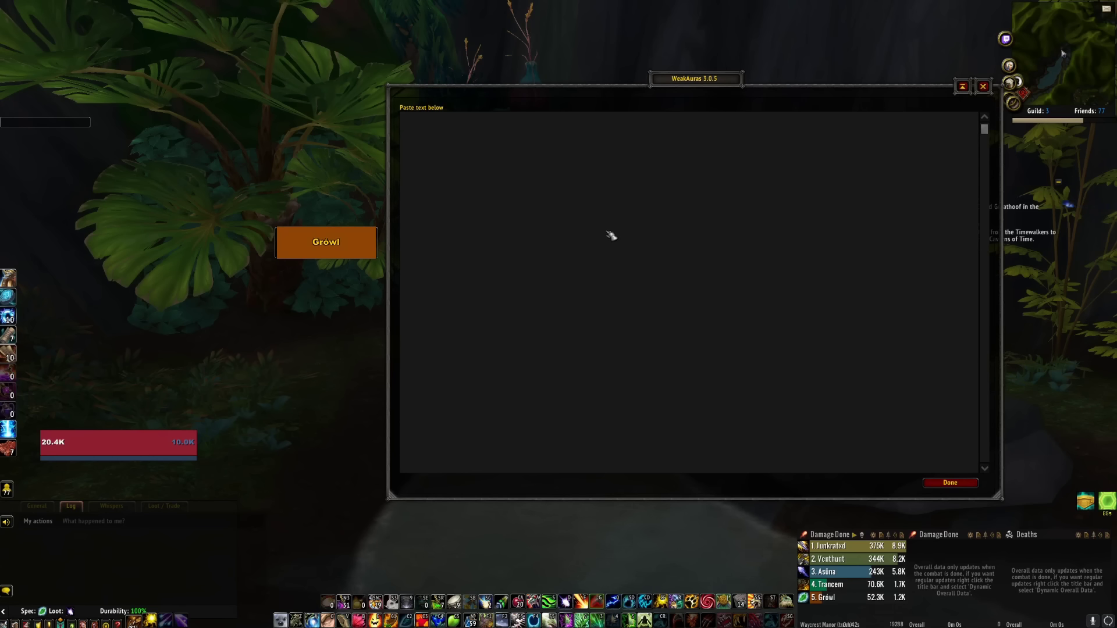
pyautogui.hotkey('ctrl', 'v')
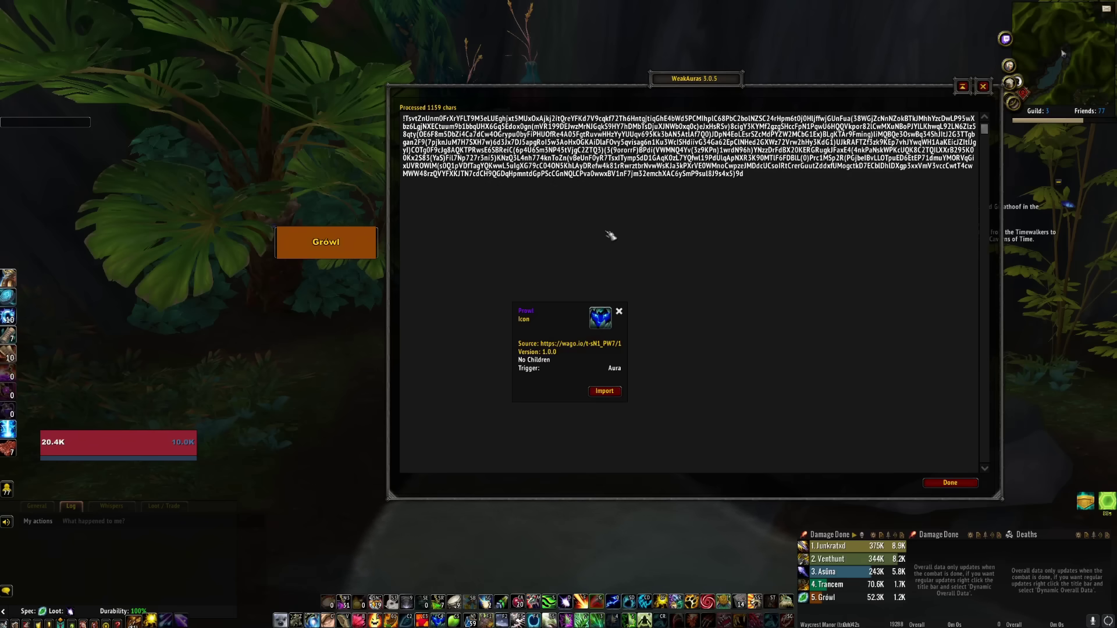
pyautogui.click(612, 393)
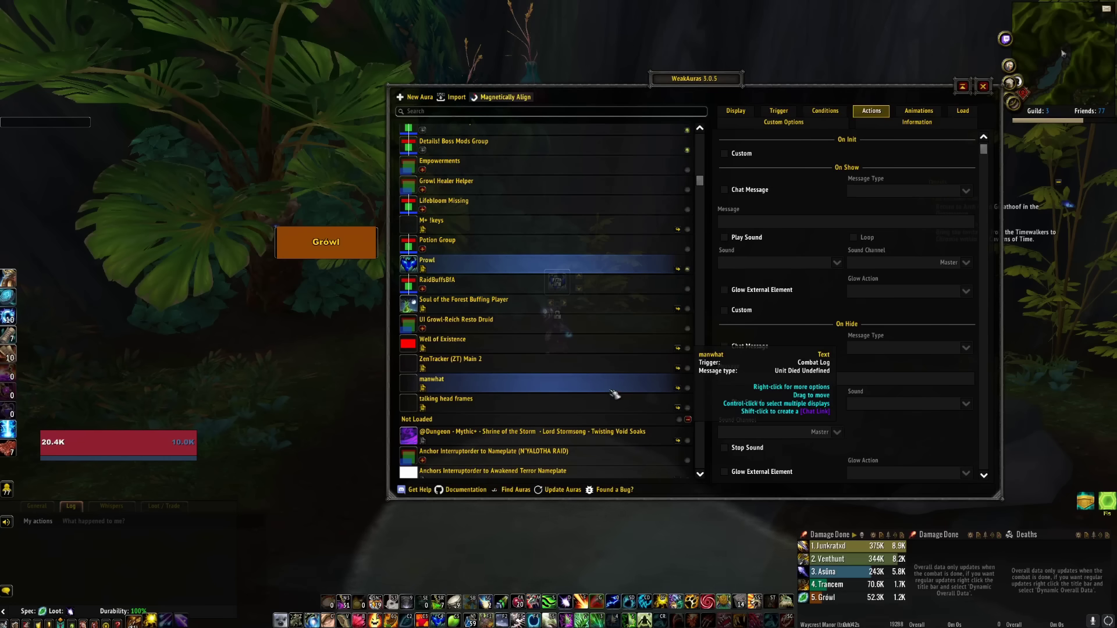
pyautogui.press('Escape')
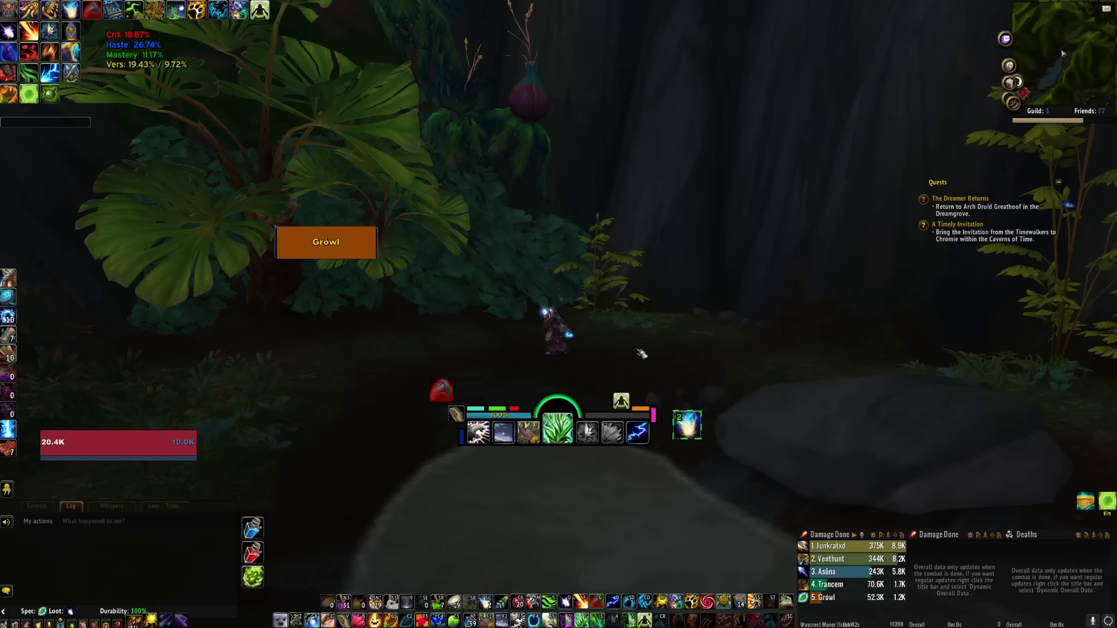
# Cast Moonfire and Sunfire on Rixxa Fluxflame while repositioning during the boss fight in The MOTHERLODE!!
pyautogui.moveTo(715, 286); pyautogui.dragTo(1083, 282)
pyautogui.hotkey('ctrl', 'd')
pyautogui.hotkey('ctrl', '4')
pyautogui.moveTo(673, 302); pyautogui.dragTo(751, 303)
pyautogui.hotkey('ctrl', 'F1')
pyautogui.press('d')
pyautogui.press('w')
pyautogui.hotkey('ctrl', '4')
pyautogui.press('d')
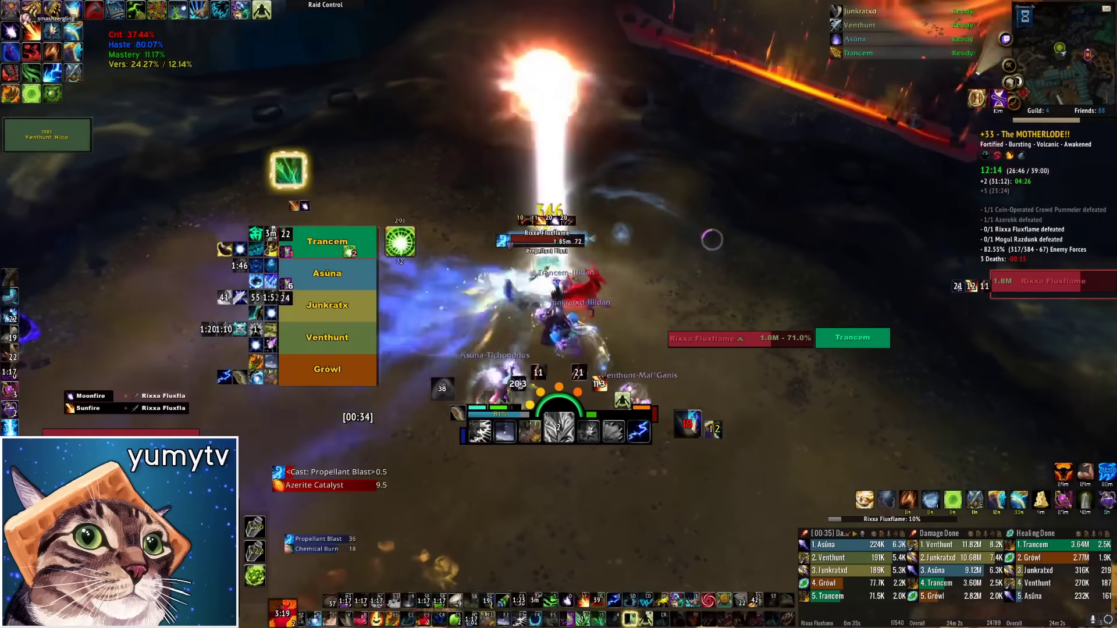
# Attack Rixxa Fluxflame with Shred and Rake, and cast Sunfire on the boss.
pyautogui.press('2')
pyautogui.moveTo(684, 237); pyautogui.dragTo(638, 236)
pyautogui.press('4')
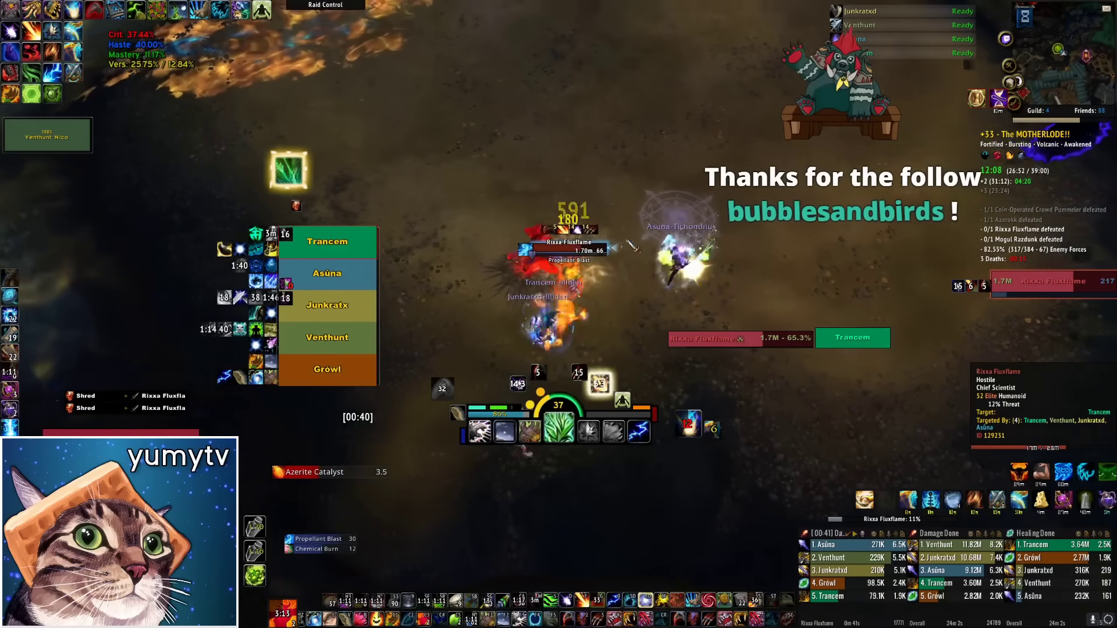
pyautogui.press('2')
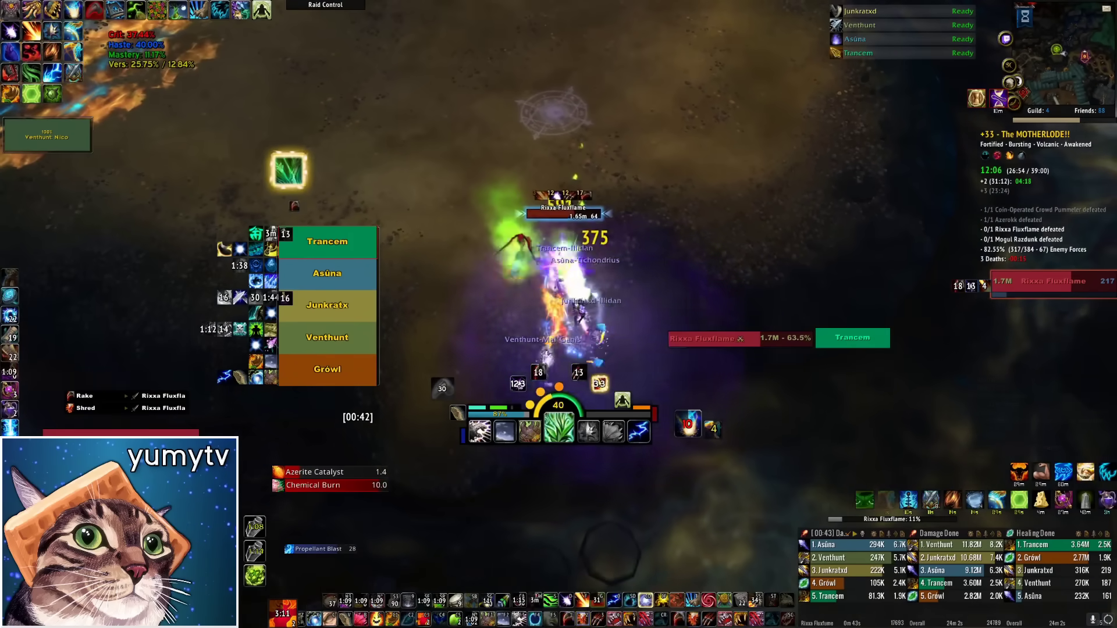
pyautogui.press('1')
pyautogui.press('f')
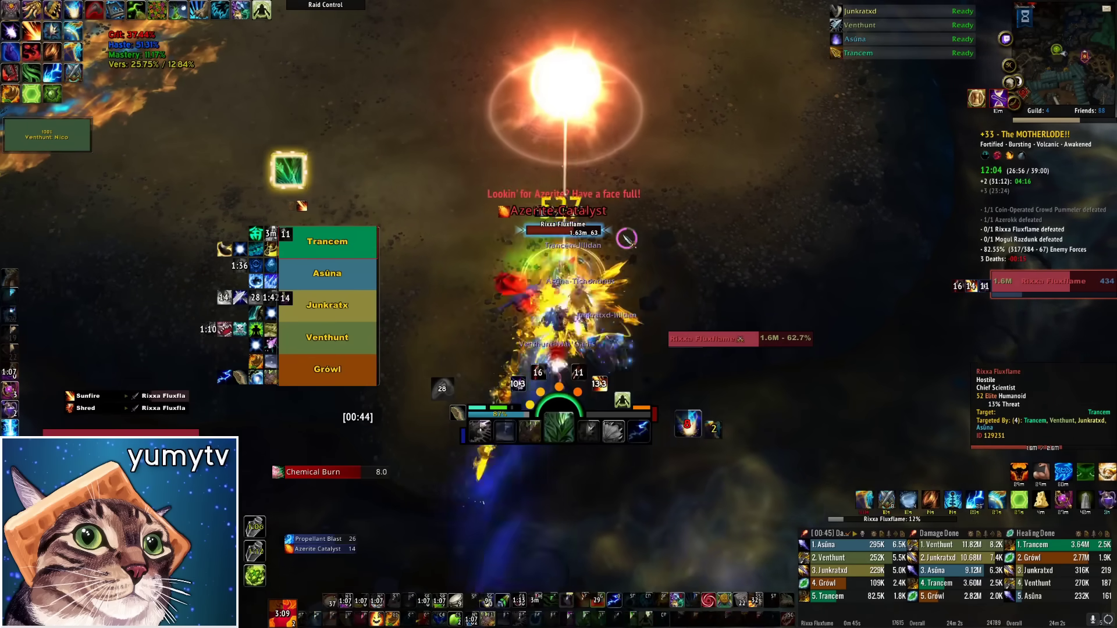
# Cast Moonfire on Rixxa Fluxflame, return to Cat Form and attack with Ferocious Bite and Shred.
pyautogui.press('1')
pyautogui.hotkey('shift', 'd')
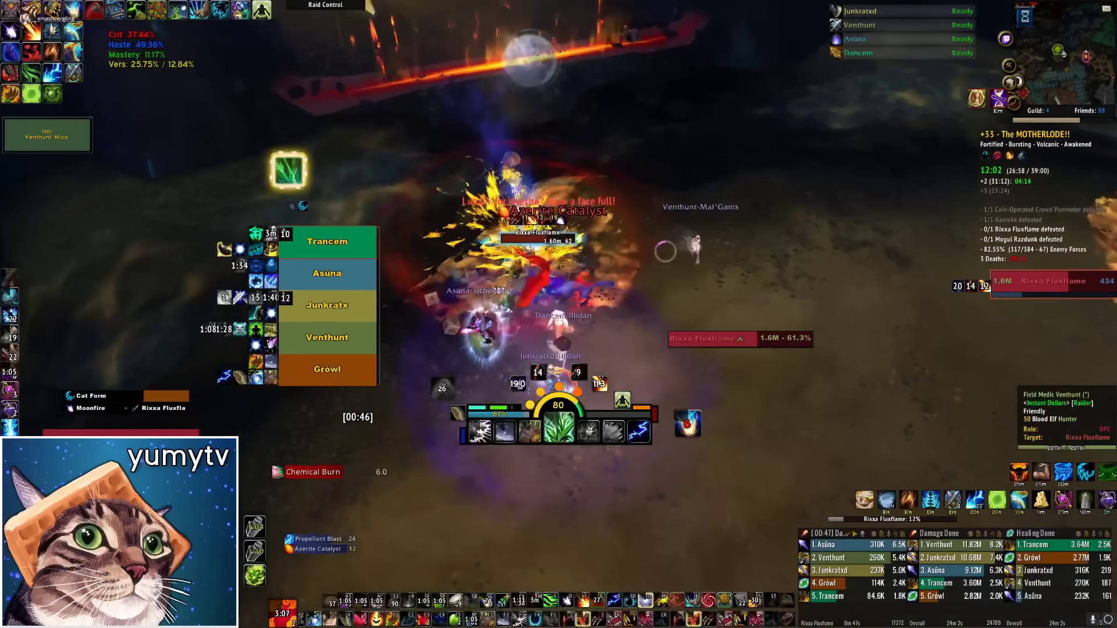
pyautogui.press('1')
pyautogui.press('3')
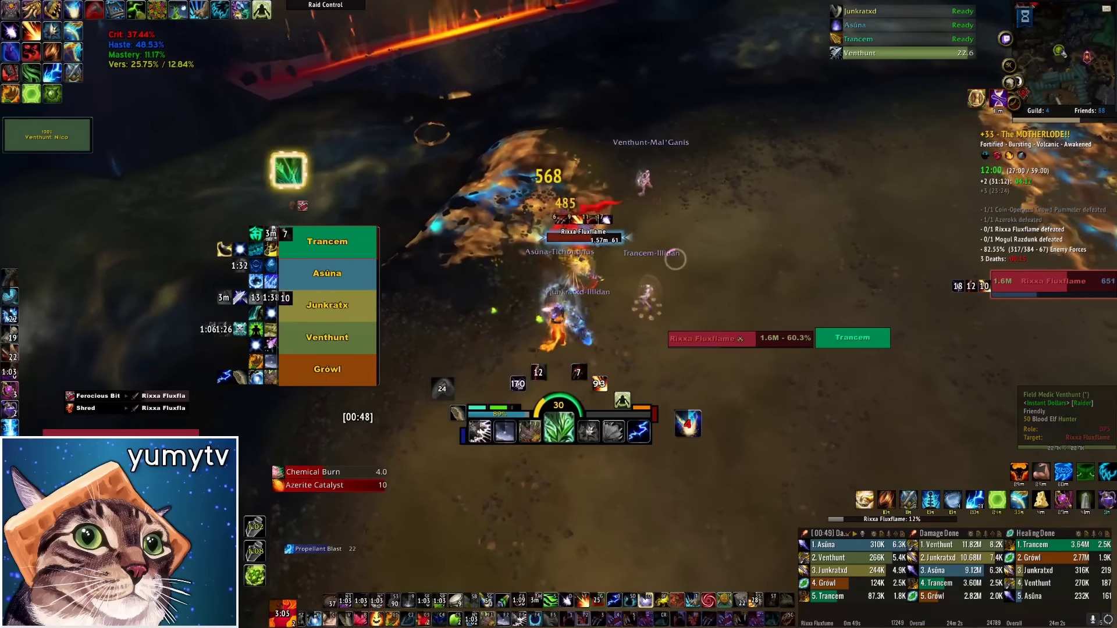
pyautogui.press('1')
pyautogui.press('f')
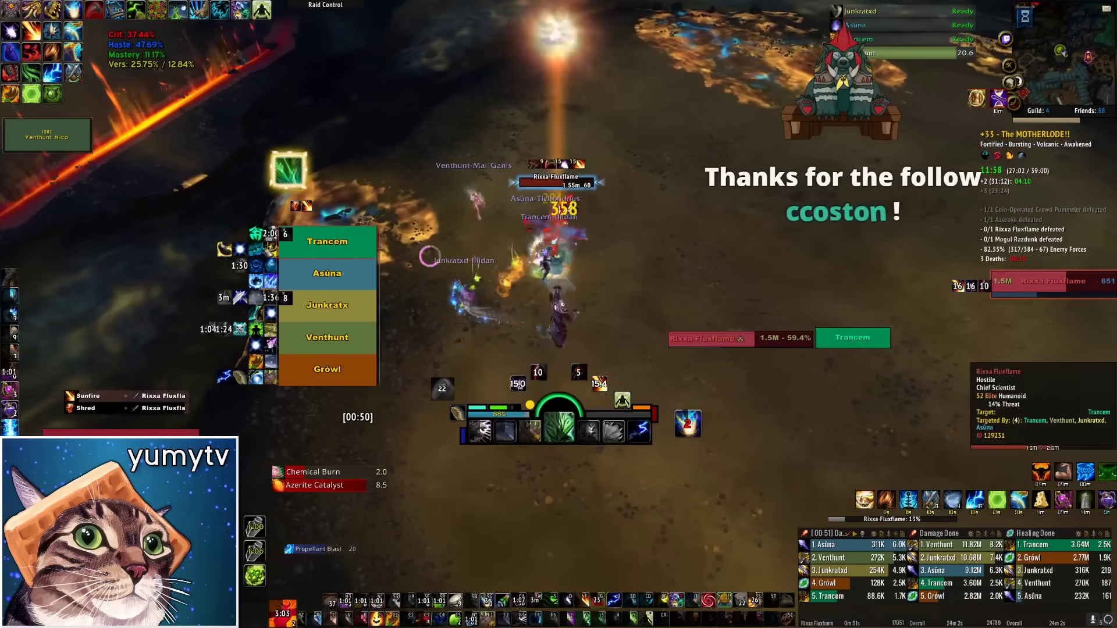
pyautogui.press('2')
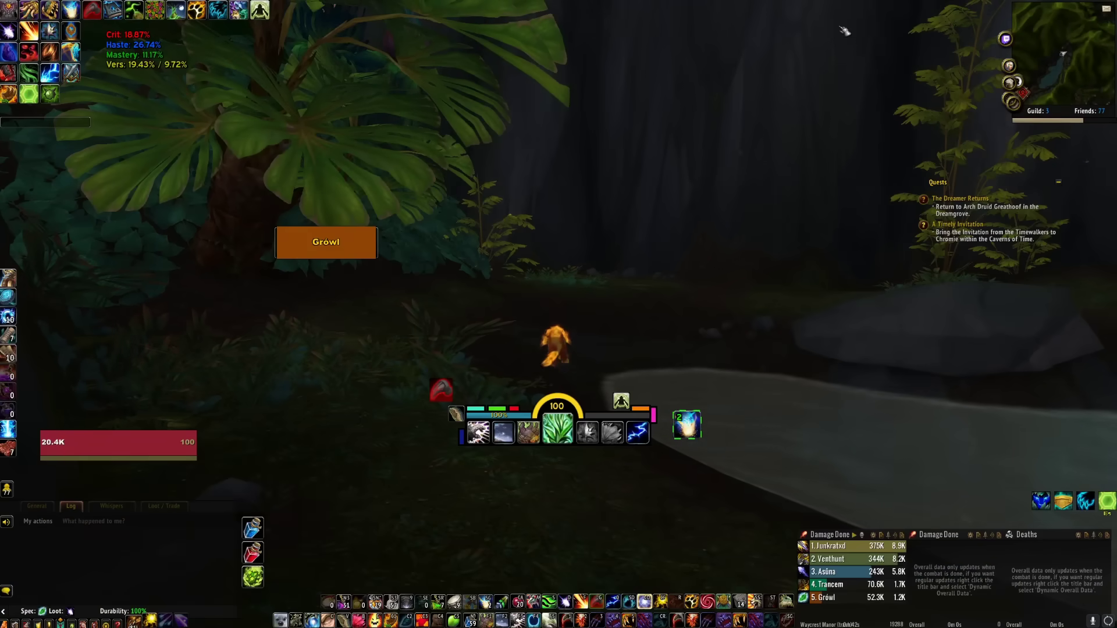
# Open the WeakAuras options with /wa and look through the Loaded and Not Loaded auras down to Prowl.
pyautogui.write('/wa')
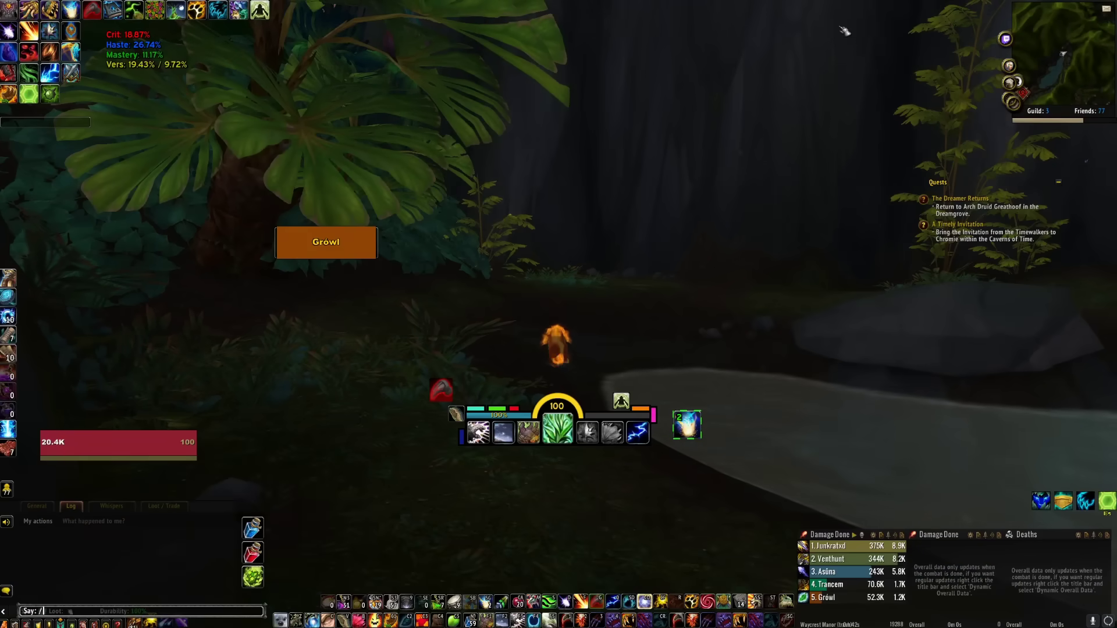
pyautogui.press('Return')
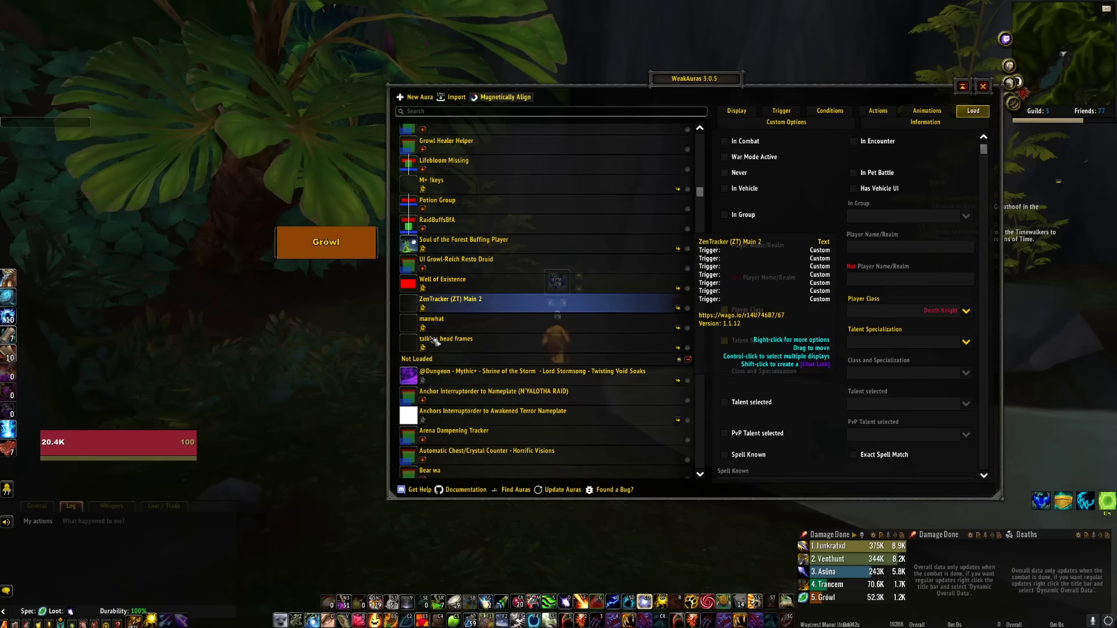
pyautogui.scroll(3, 446, 336)
pyautogui.scroll(2, 442, 245)
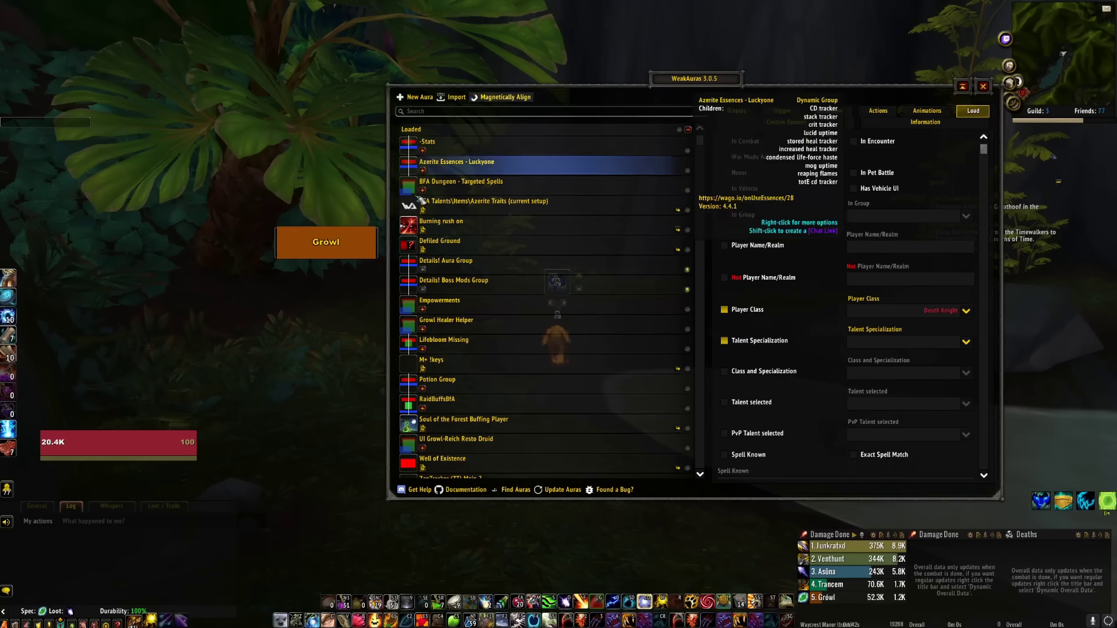
pyautogui.scroll(-2, 459, 349)
pyautogui.scroll(-2, 458, 354)
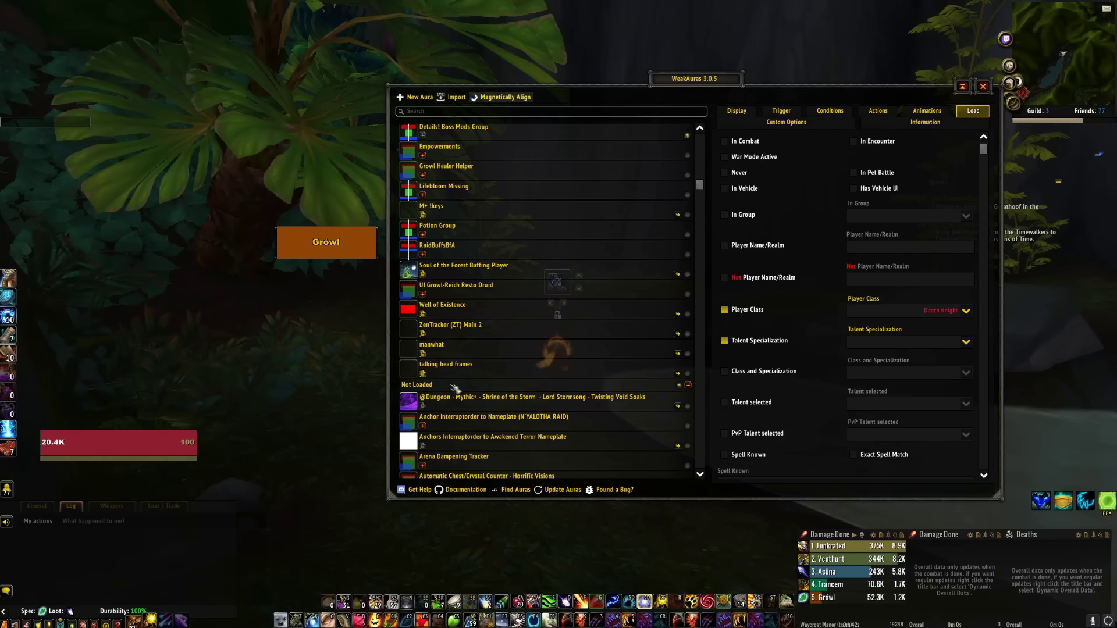
pyautogui.scroll(-3, 455, 388)
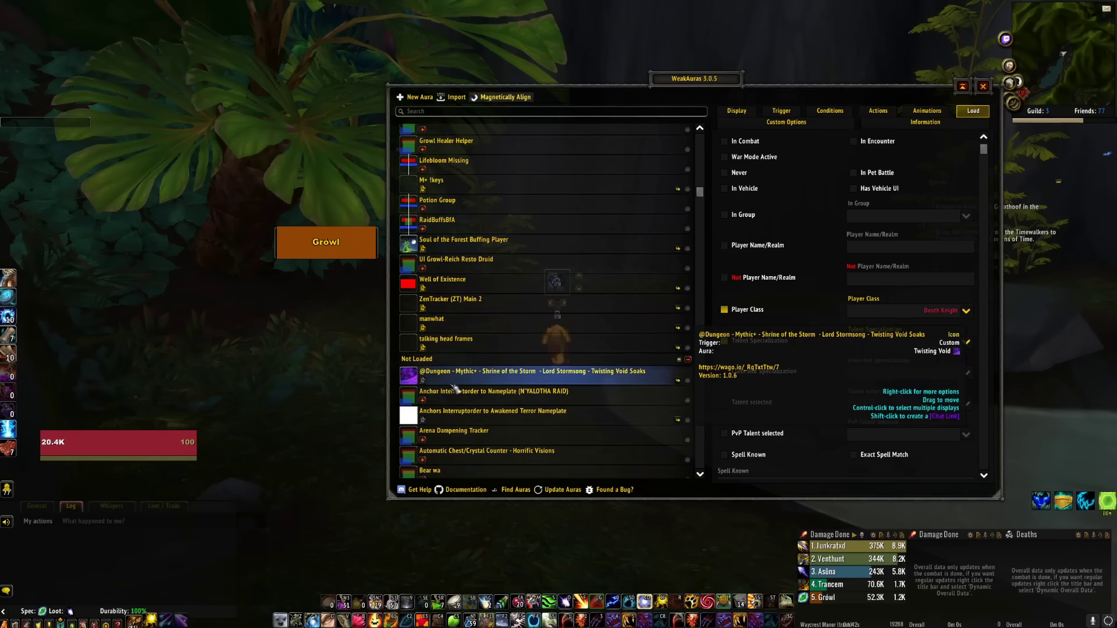
pyautogui.scroll(-12, 455, 388)
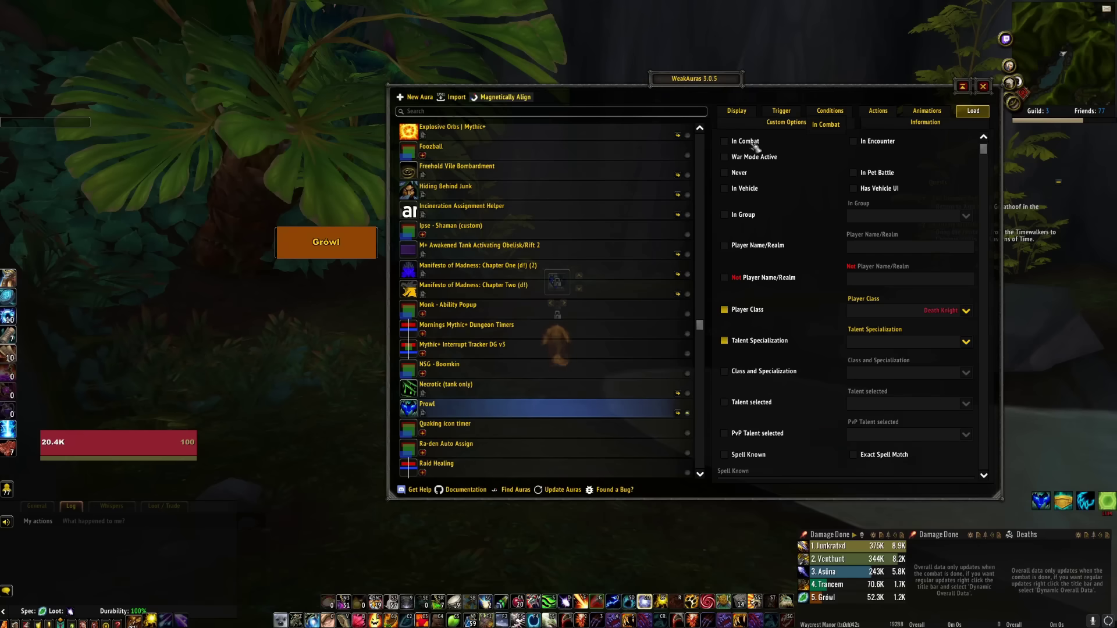
# Set the Prowl aura's Player Class load condition to Druid and close the WeakAuras options.
pyautogui.click(757, 192)
pyautogui.click(966, 312)
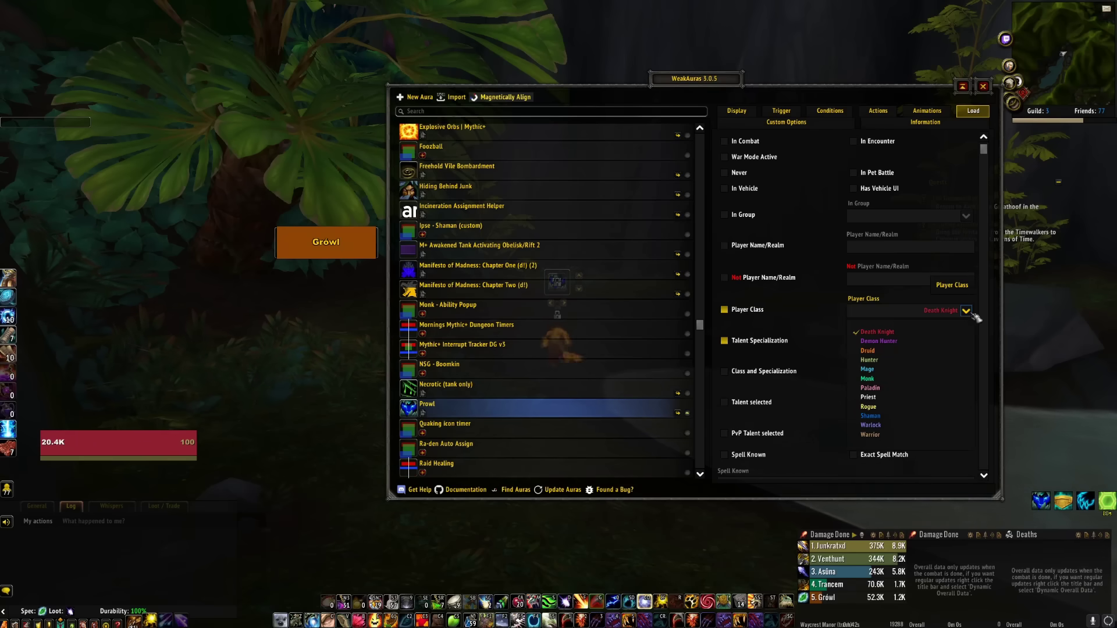
pyautogui.click(889, 353)
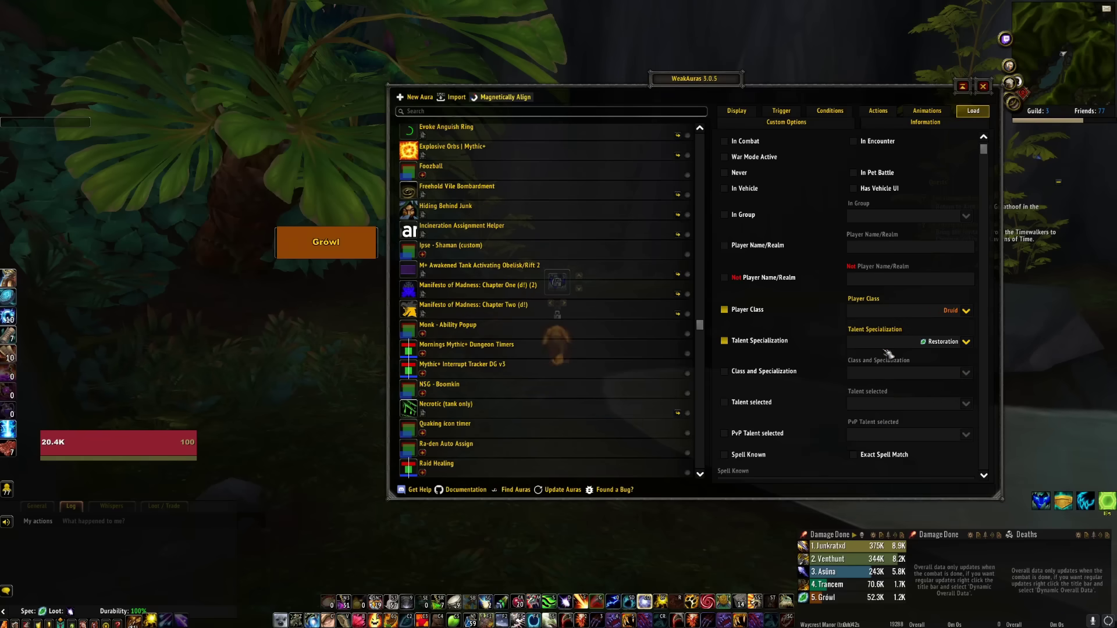
pyautogui.scroll(10, 570, 265)
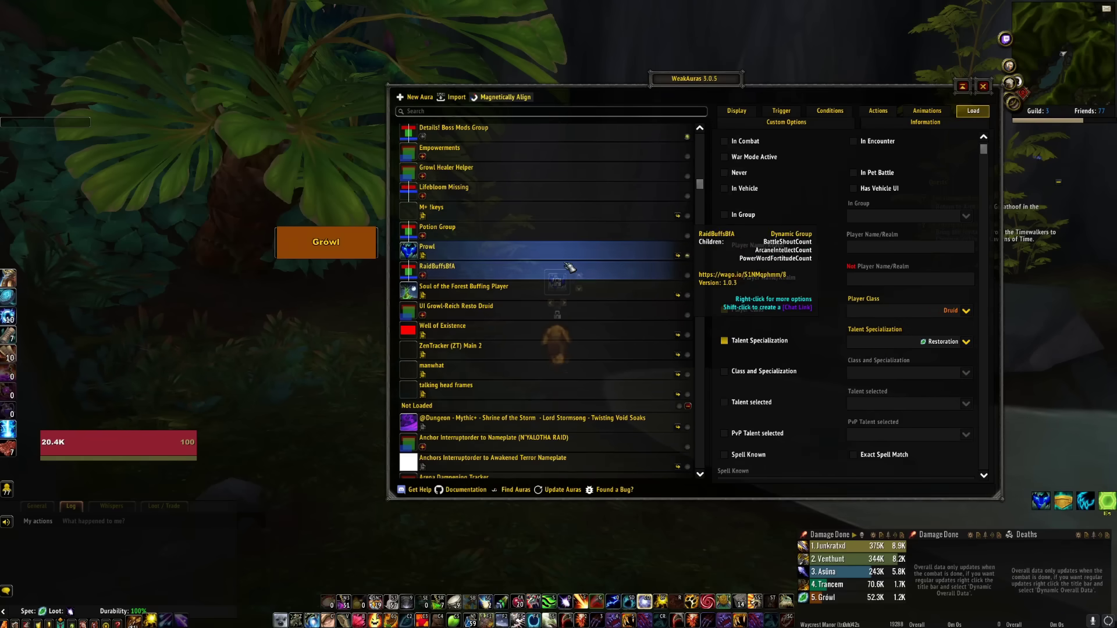
pyautogui.press('Escape')
pyautogui.moveTo(609, 275); pyautogui.dragTo(581, 280)
pyautogui.moveTo(673, 277); pyautogui.dragTo(769, 290)
pyautogui.press('w')
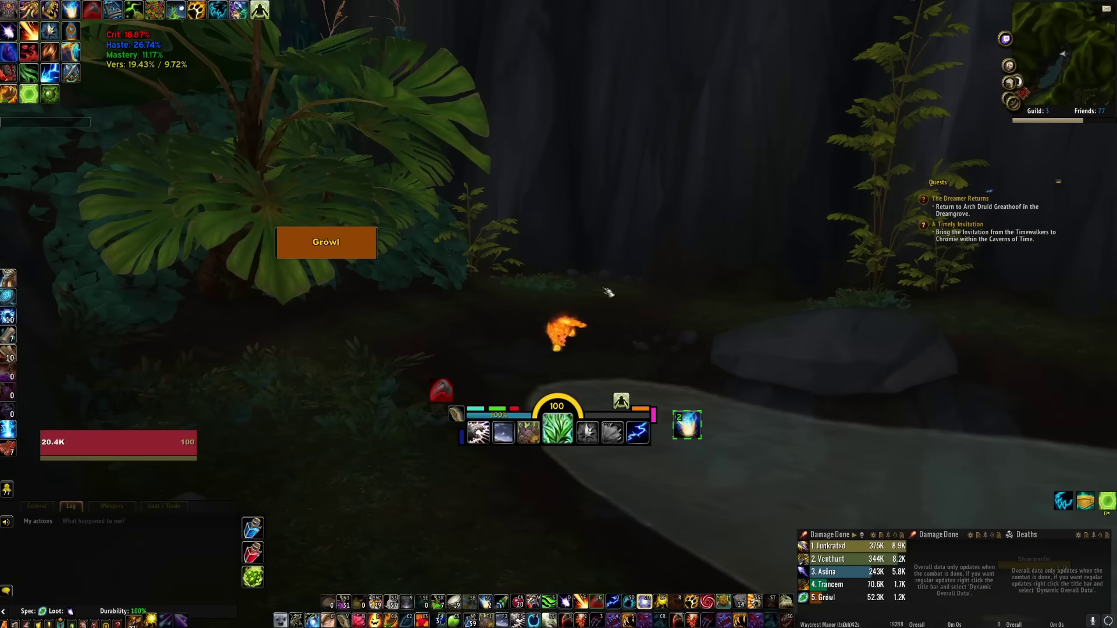
pyautogui.moveTo(654, 288); pyautogui.dragTo(566, 295)
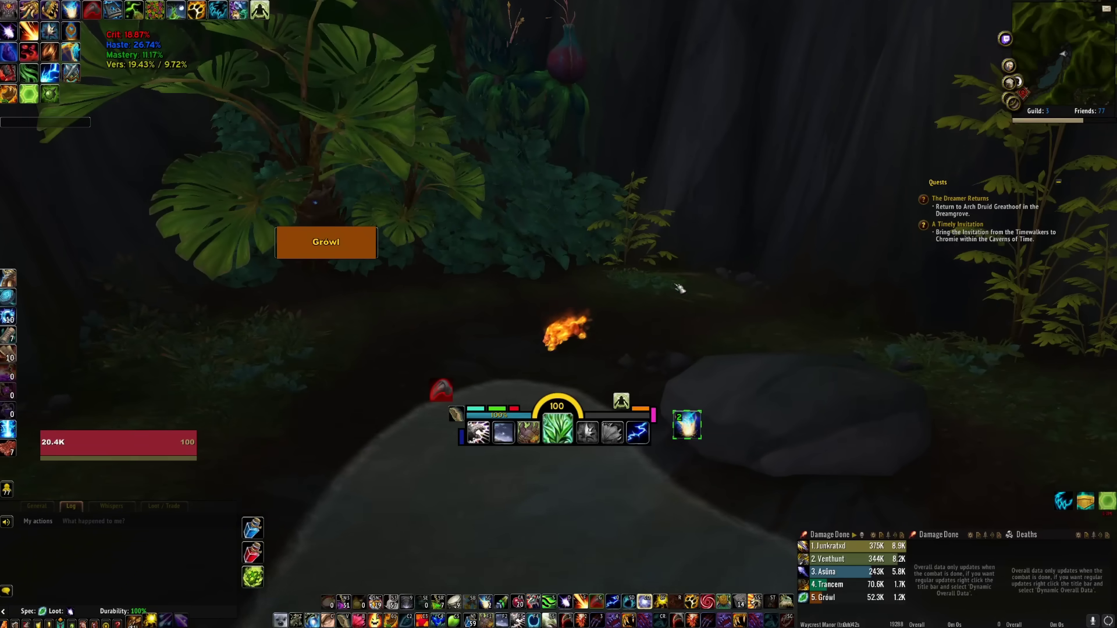
# Reopen the WeakAuras options with /wa and set the Prowl icon's display width and height to 300.
pyautogui.press('Return')
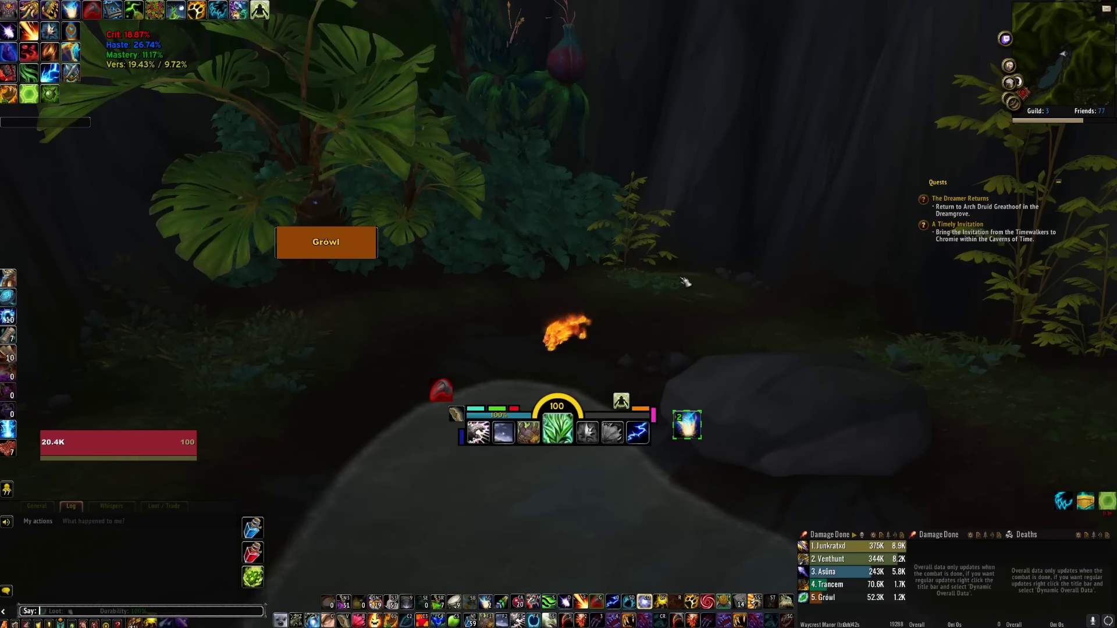
pyautogui.write('/wa')
pyautogui.press('Return')
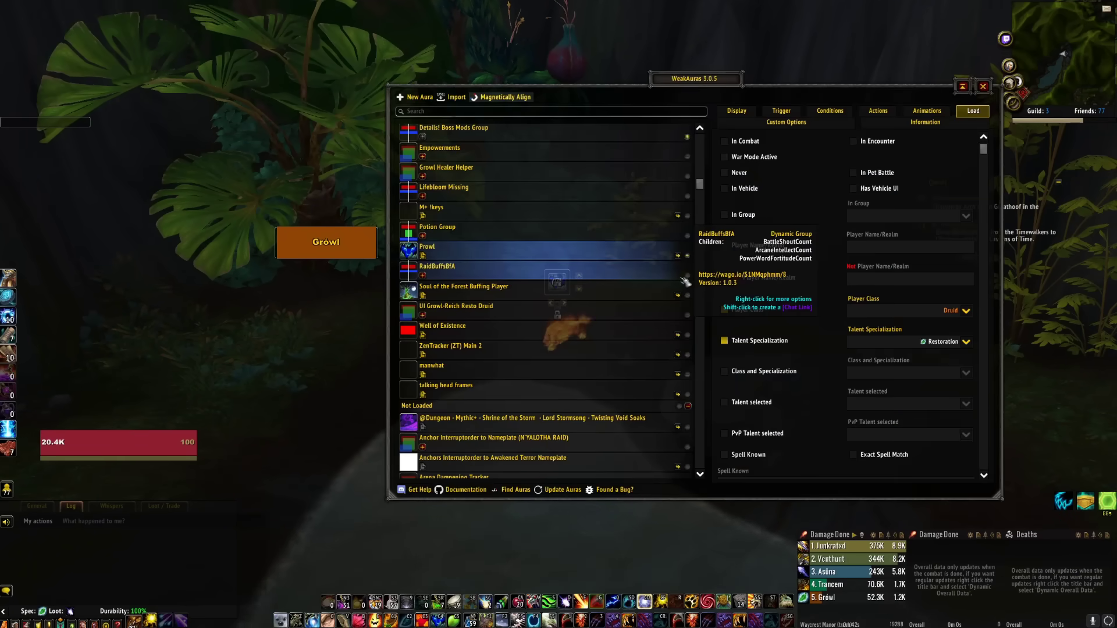
pyautogui.click(739, 111)
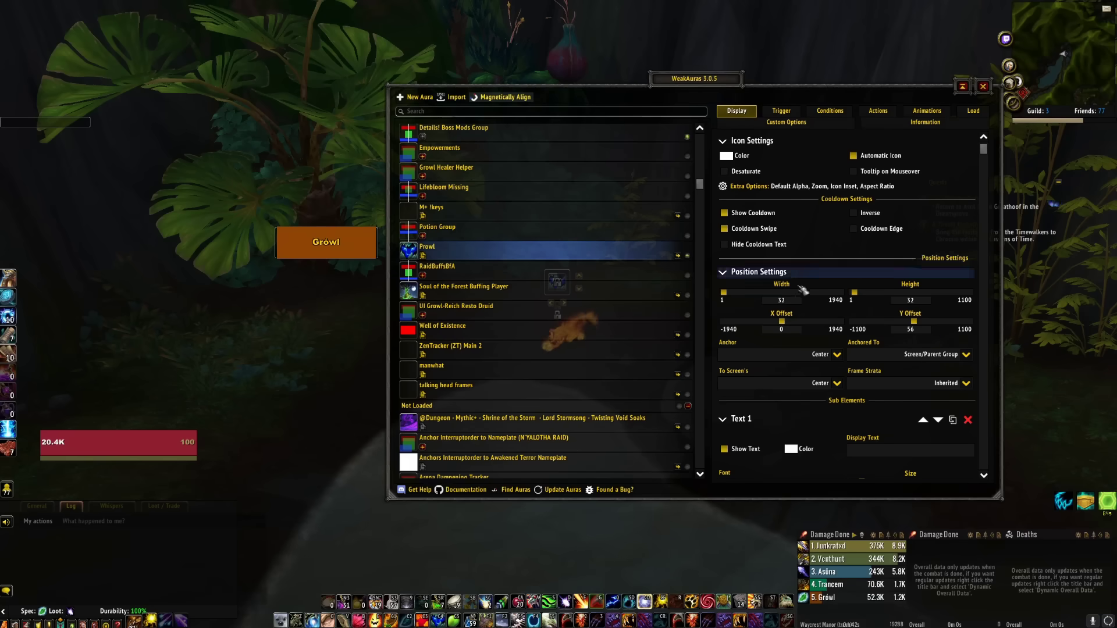
pyautogui.click(771, 301)
pyautogui.write('300')
pyautogui.press('Return')
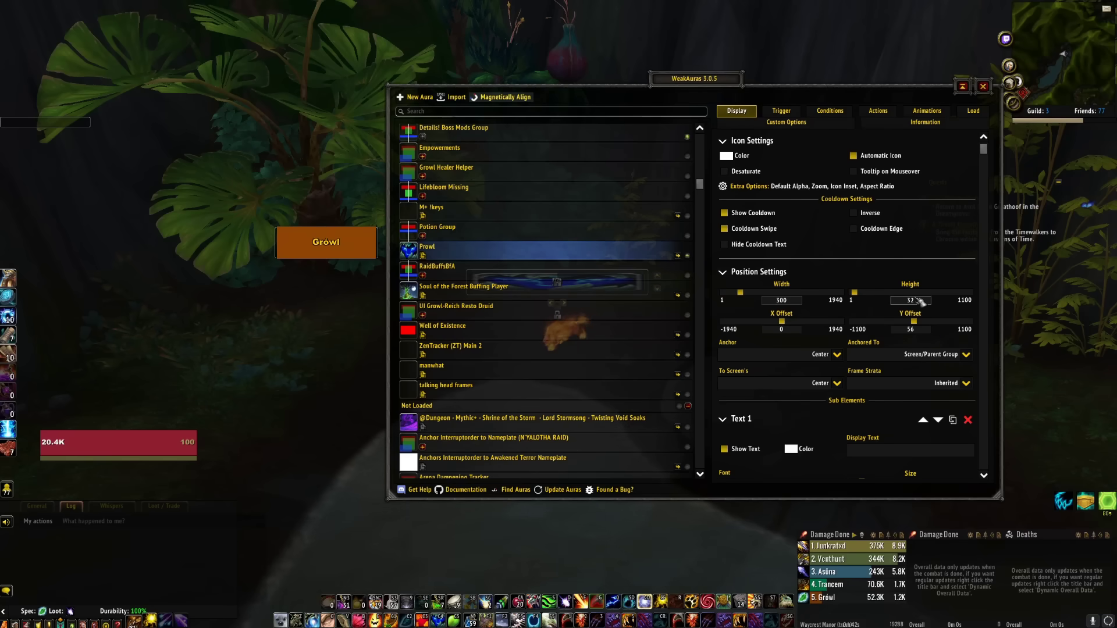
pyautogui.write('300')
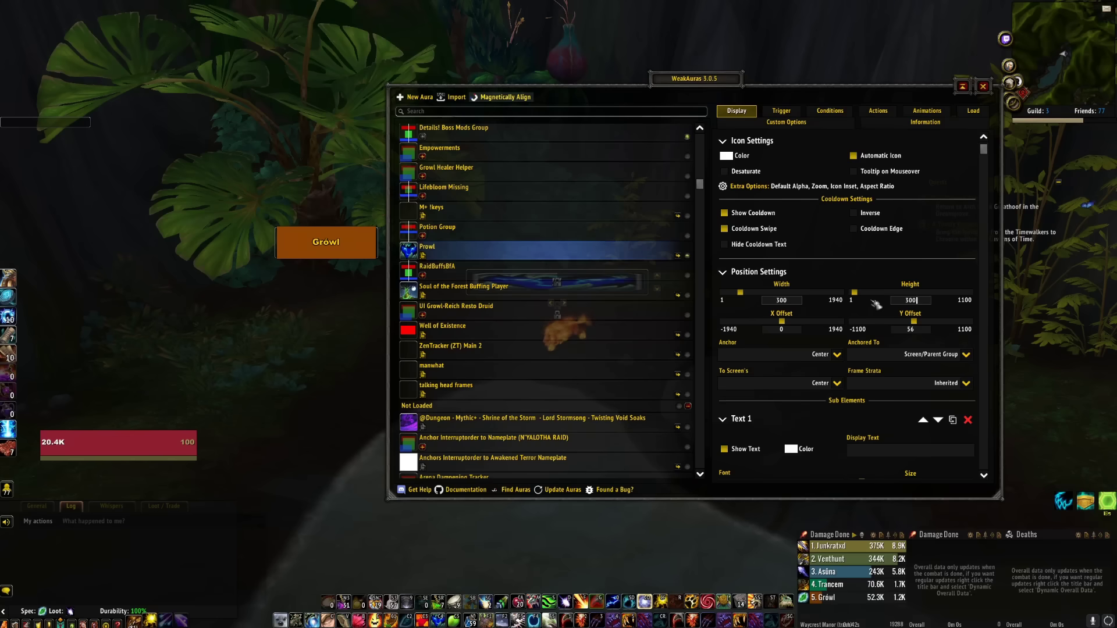
pyautogui.press('Return')
# Set the Prowl icon's Text 1 display text to "hello friends" and close the WeakAuras options.
pyautogui.click(885, 455)
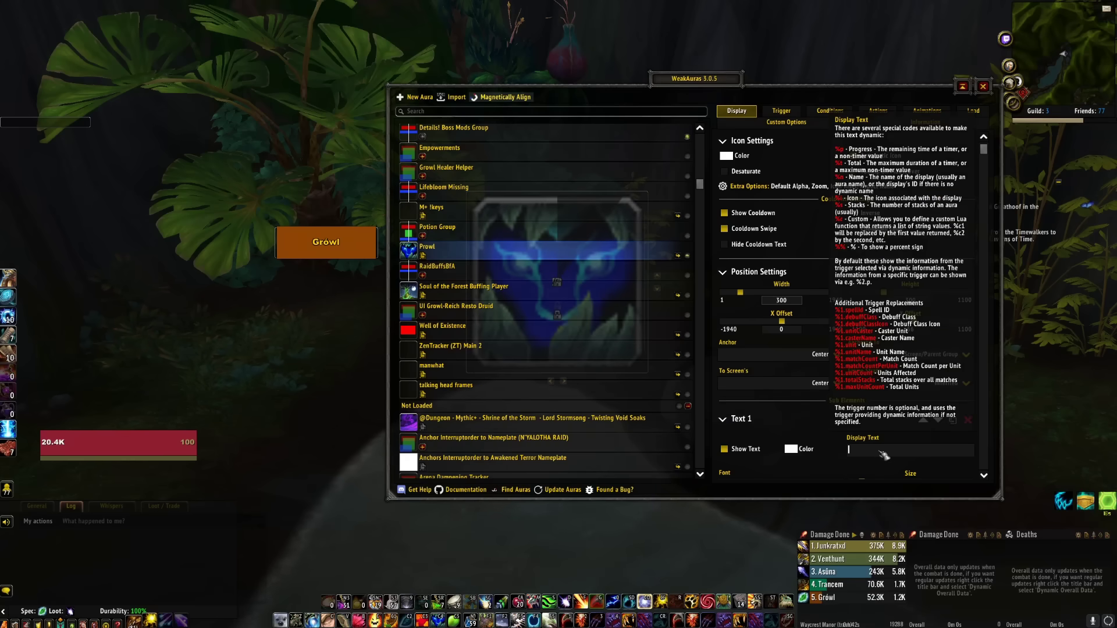
pyautogui.write('hello friends')
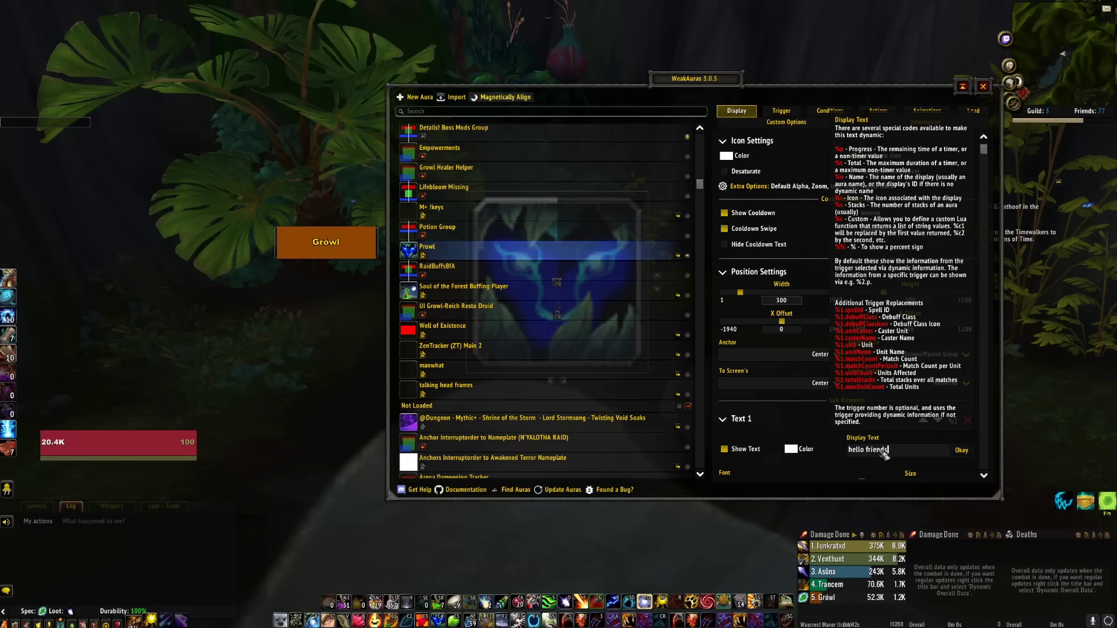
pyautogui.click(962, 450)
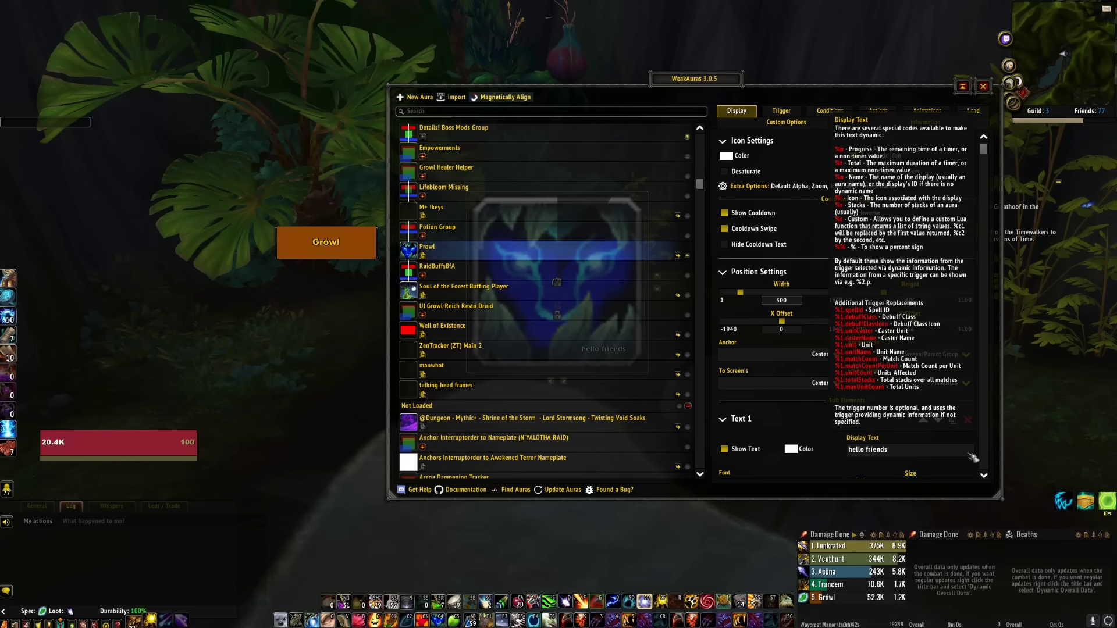
pyautogui.press('Escape')
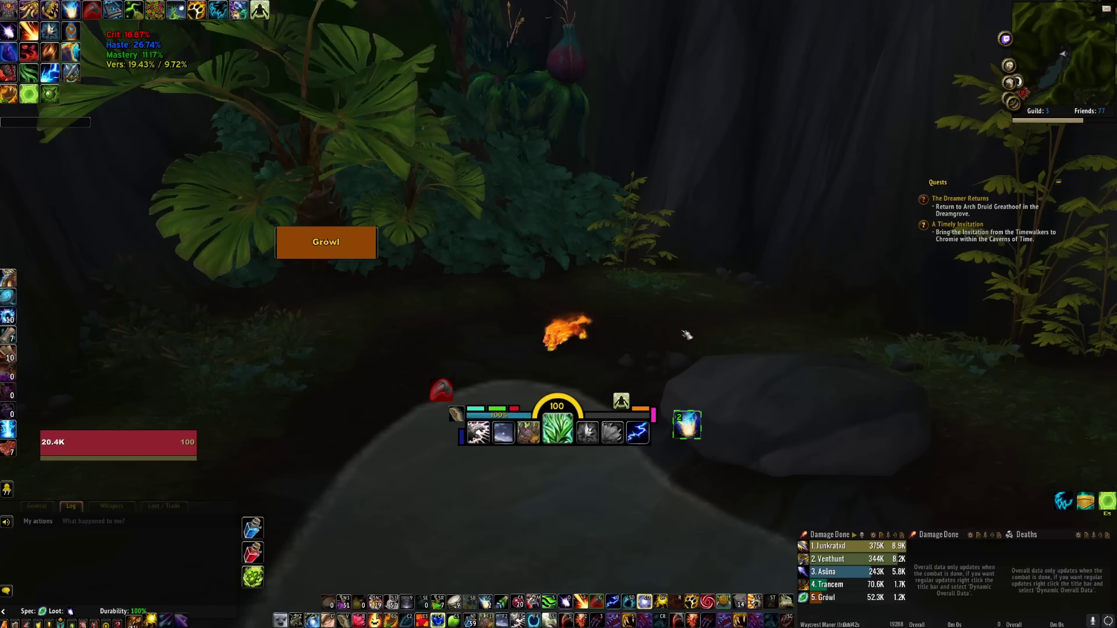
# Toggle Prowl in game to check the customised Prowl icon.
pyautogui.hotkey('ctrl', '4')
pyautogui.hotkey('ctrl', '4')
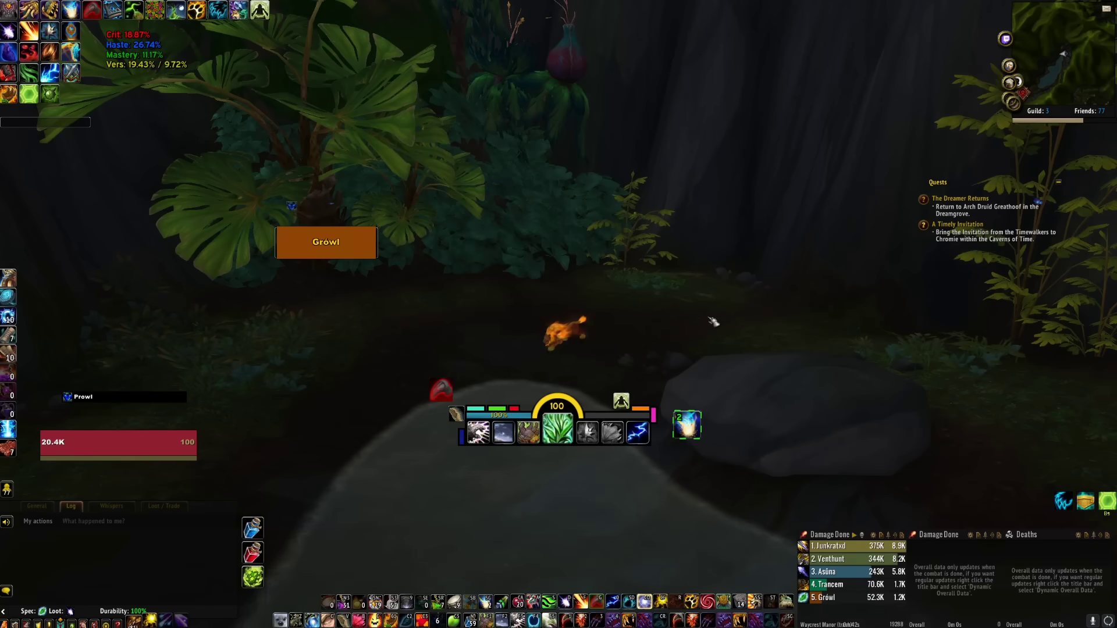
pyautogui.moveTo(723, 317); pyautogui.dragTo(728, 317)
# Reopen the WeakAuras options with /wa and set the Prowl icon's width and height to 32.
pyautogui.press('Return')
pyautogui.write('/wa')
pyautogui.press('Return')
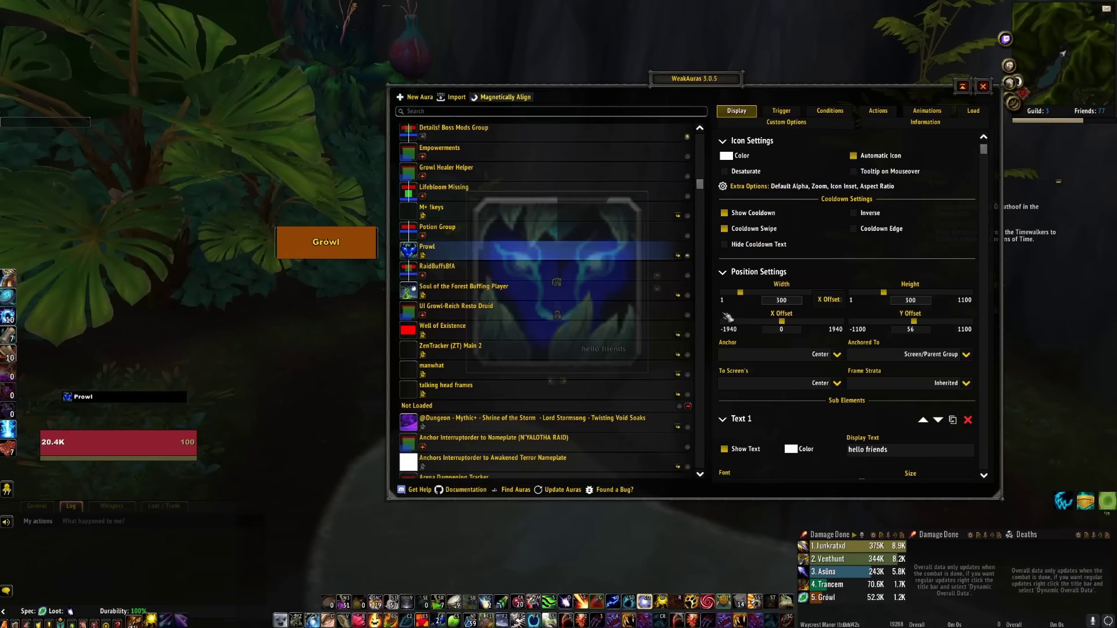
pyautogui.doubleClick(776, 300)
pyautogui.write('32')
pyautogui.press('Return')
pyautogui.click(911, 301)
pyautogui.write('32')
pyautogui.press('Return')
# Clear the Display Text of the Prowl icon's Text 1 element.
pyautogui.moveTo(922, 452); pyautogui.dragTo(835, 451)
pyautogui.press('BackSpace')
pyautogui.press('Return')
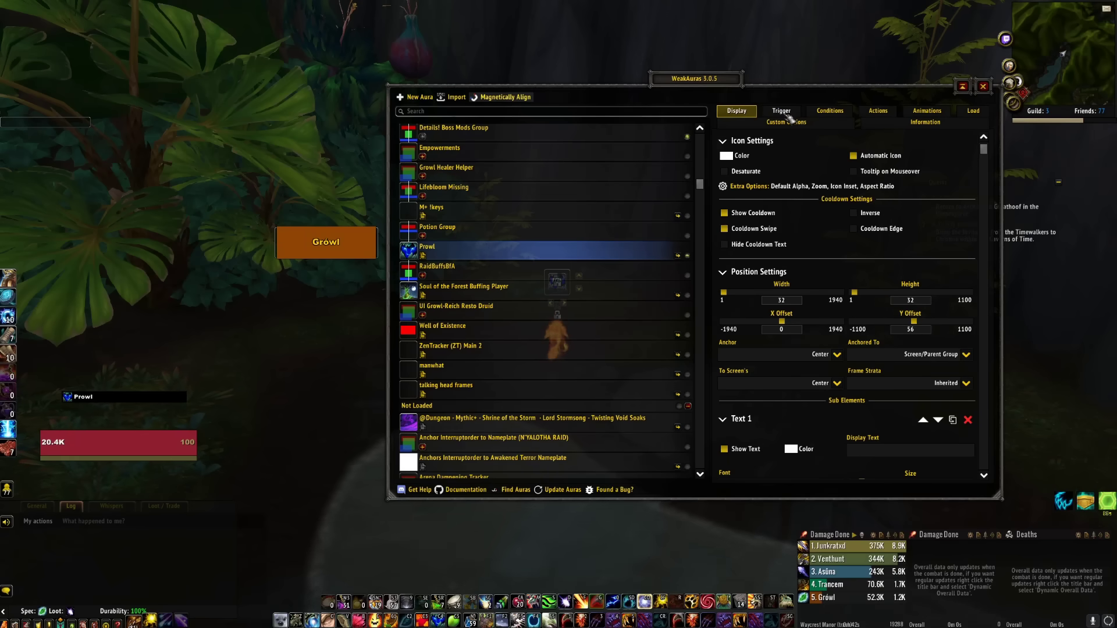
# Set the Aura Name in the Prowl aura's Trigger 1 to Heart of the Wild and close the WeakAuras options.
pyautogui.click(789, 116)
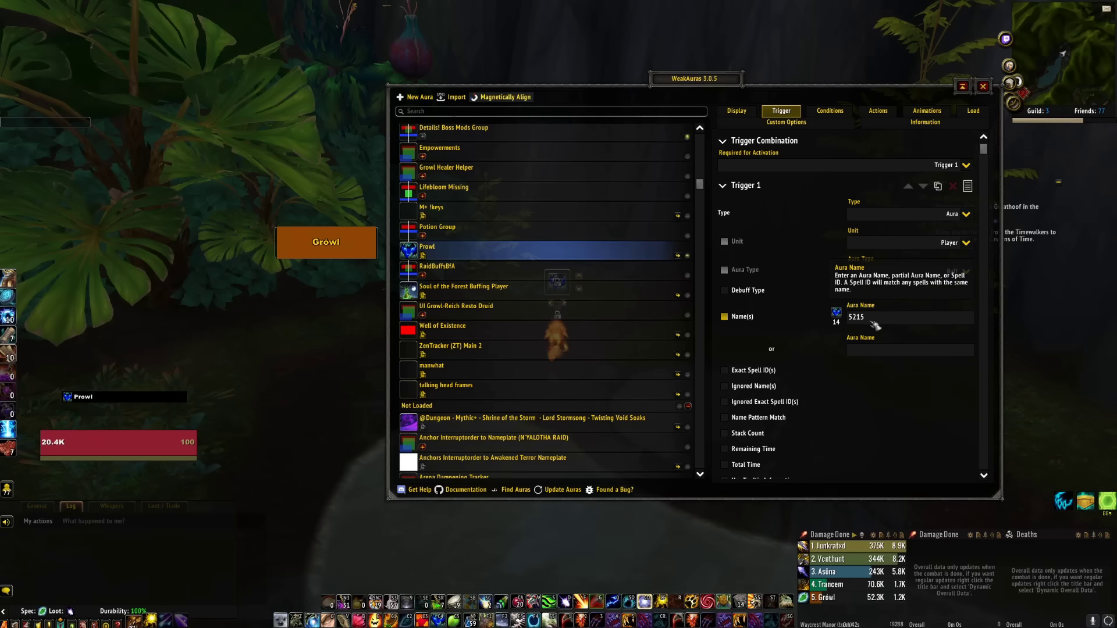
pyautogui.click(872, 317)
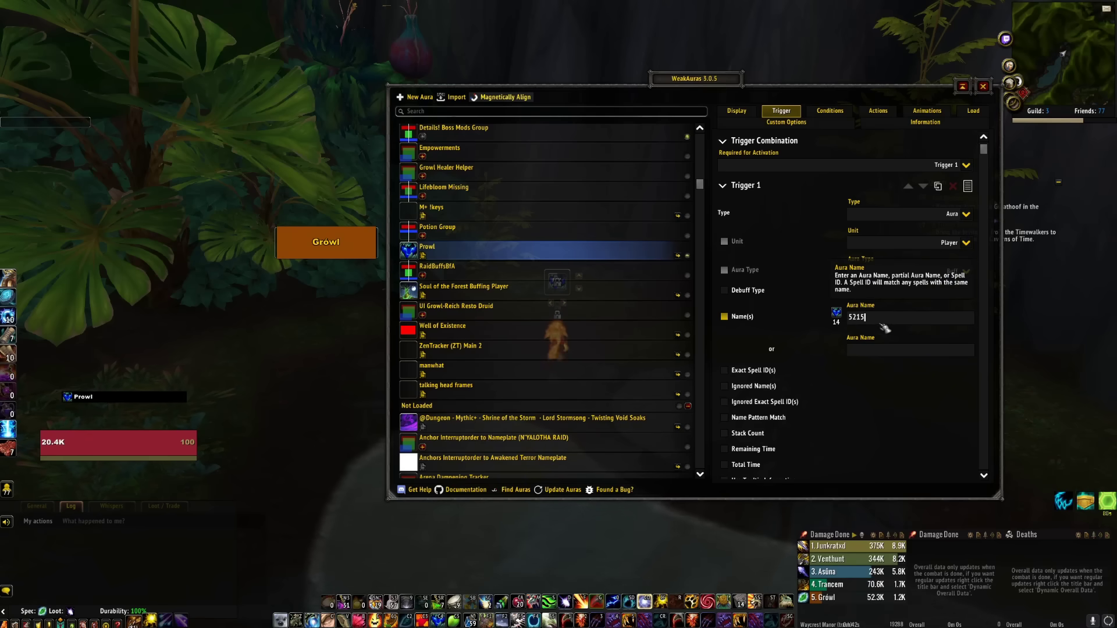
pyautogui.write('Heart of the W')
pyautogui.click(959, 317)
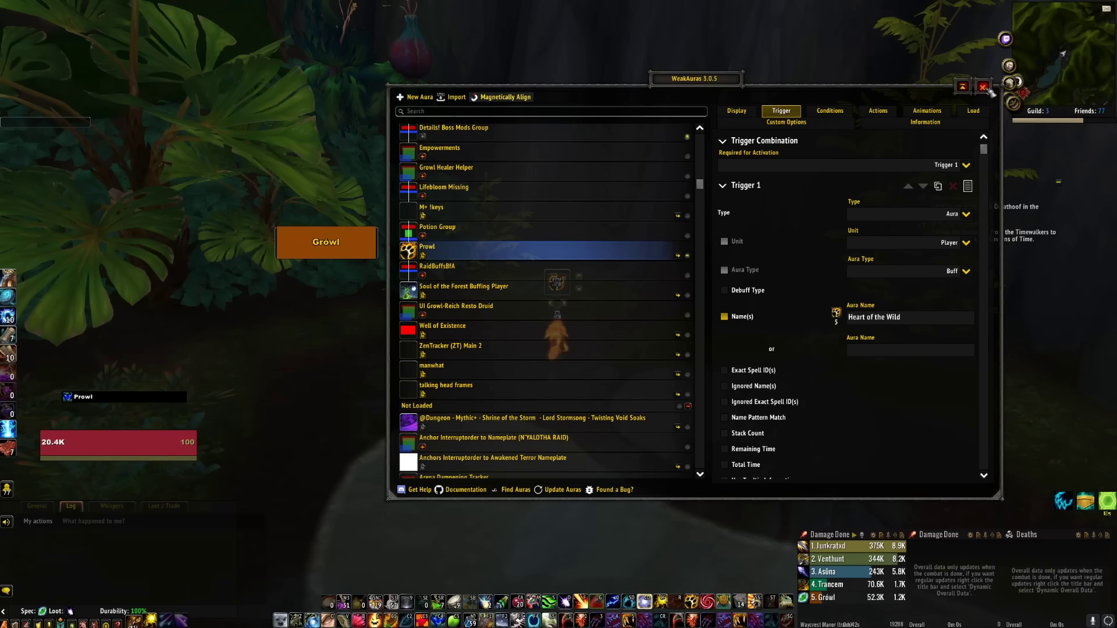
pyautogui.click(984, 87)
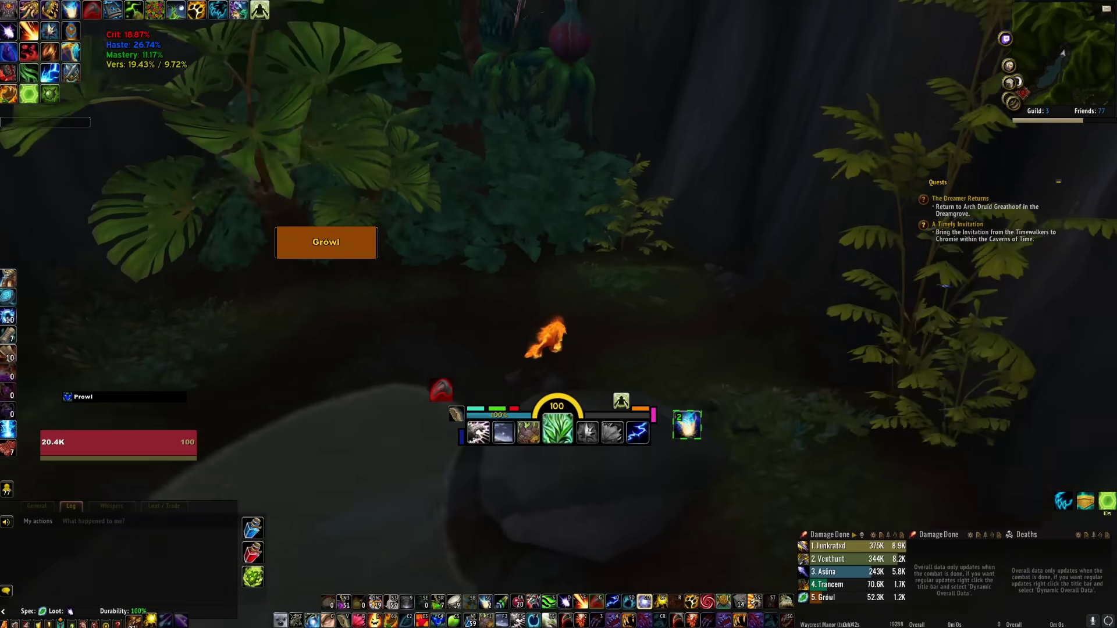
# Cast Heart of the Wild and run around to check the retargeted icon and its countdown.
pyautogui.press('t')
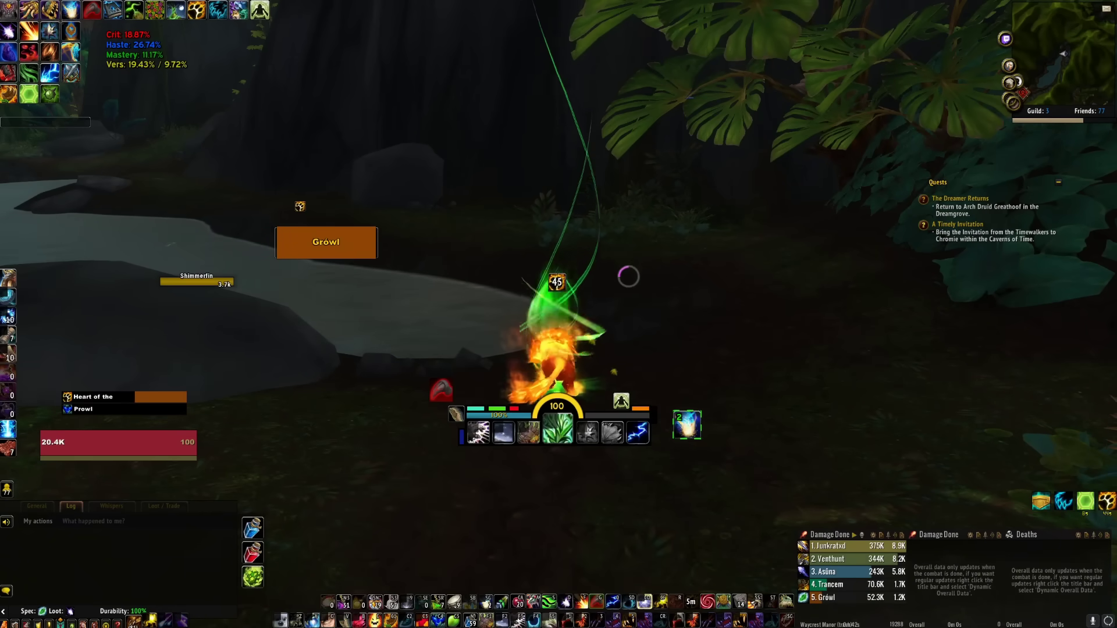
pyautogui.press('w')
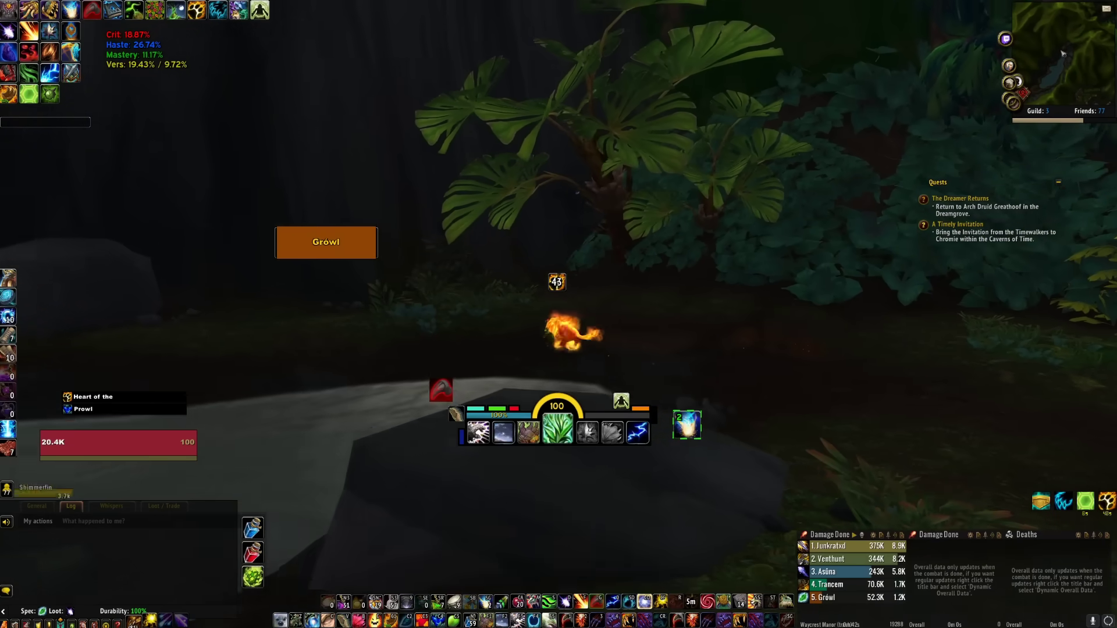
pyautogui.press('w')
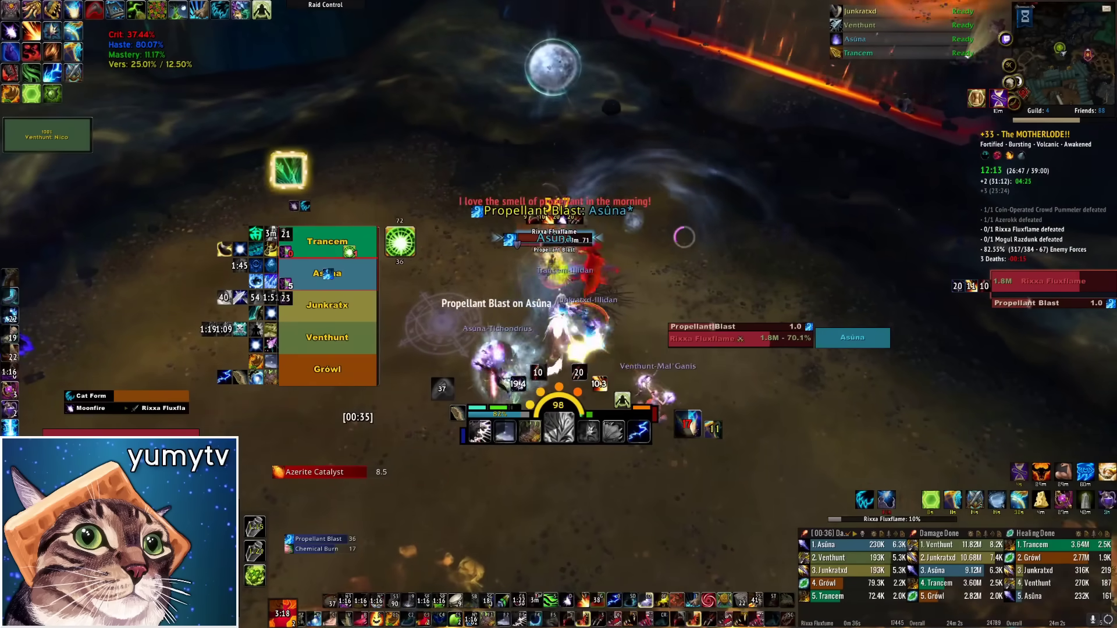
# Fight Rixxa Fluxflame in The MOTHERLODE!! using Ferocious Bite, Shred, Rake, Moonfire and Sunfire.
pyautogui.press('w')
pyautogui.press('1')
pyautogui.press('2')
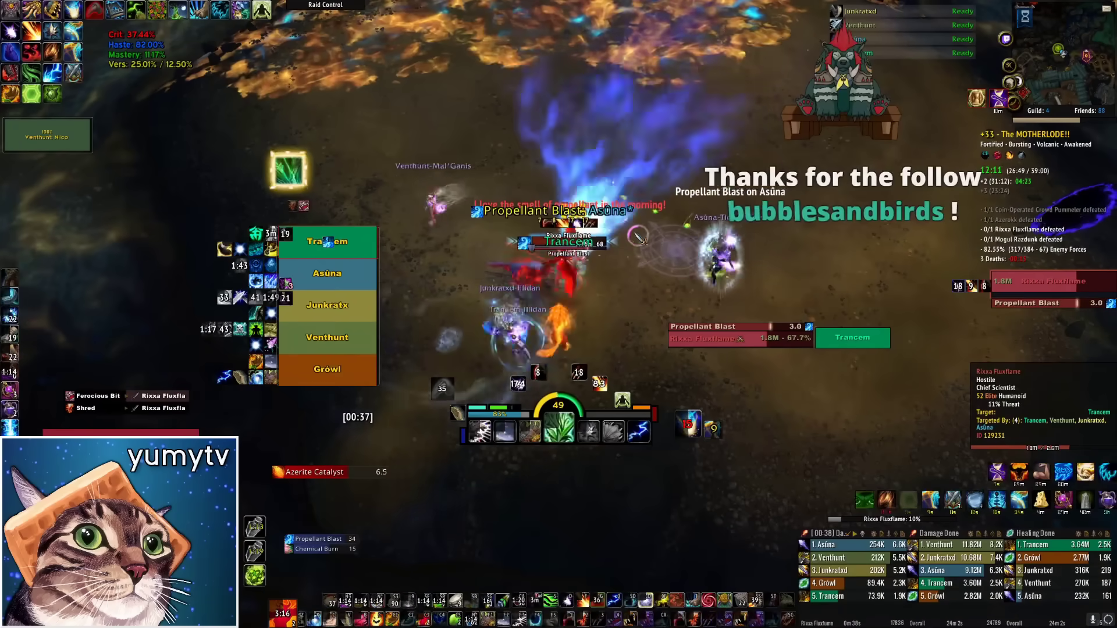
pyautogui.press('1')
pyautogui.press('1')
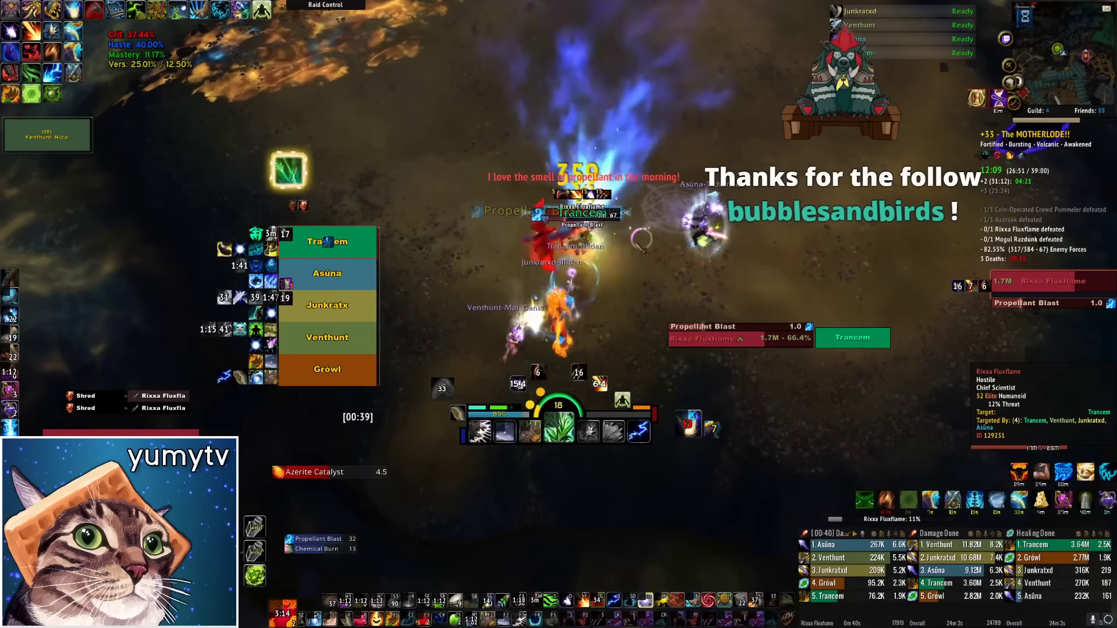
pyautogui.press('3')
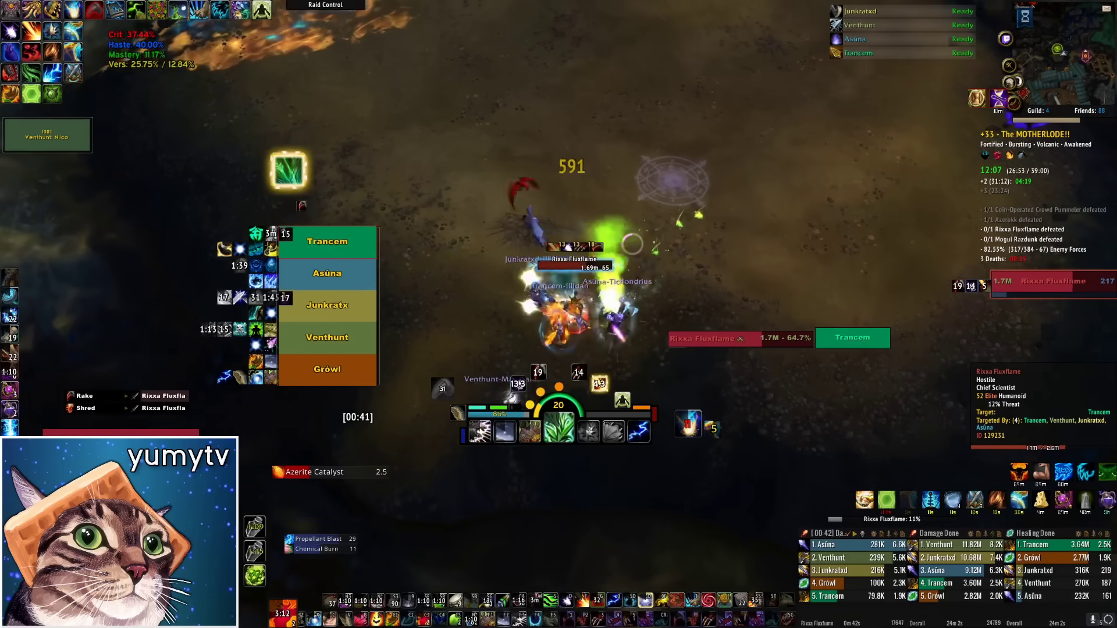
pyautogui.press('w')
pyautogui.press('1')
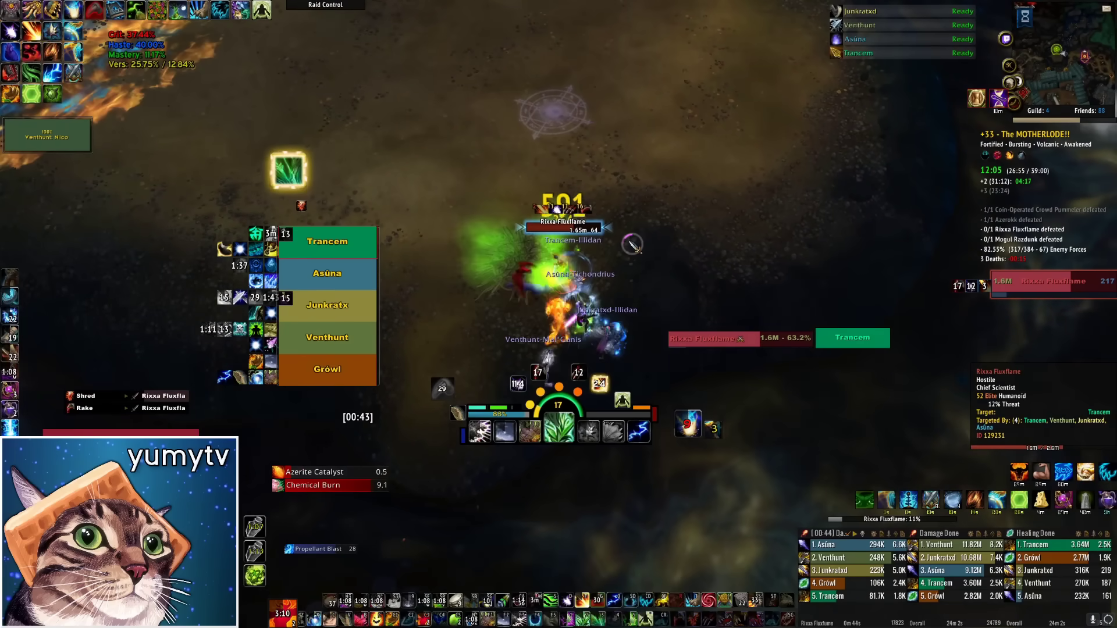
pyautogui.press('f')
pyautogui.press('d')
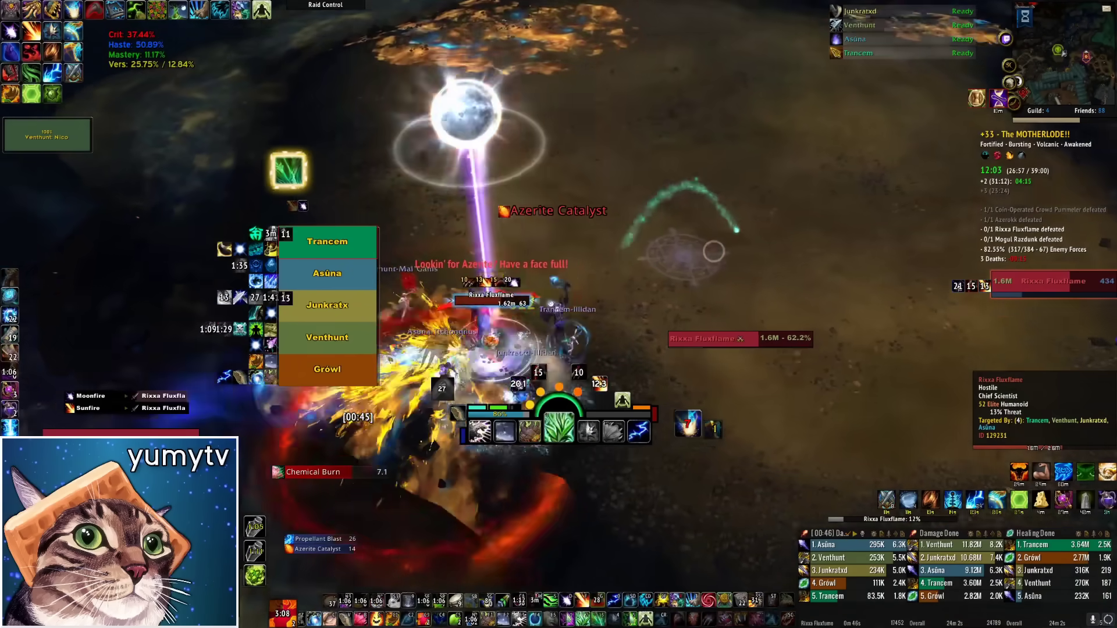
pyautogui.press('2')
pyautogui.press('1')
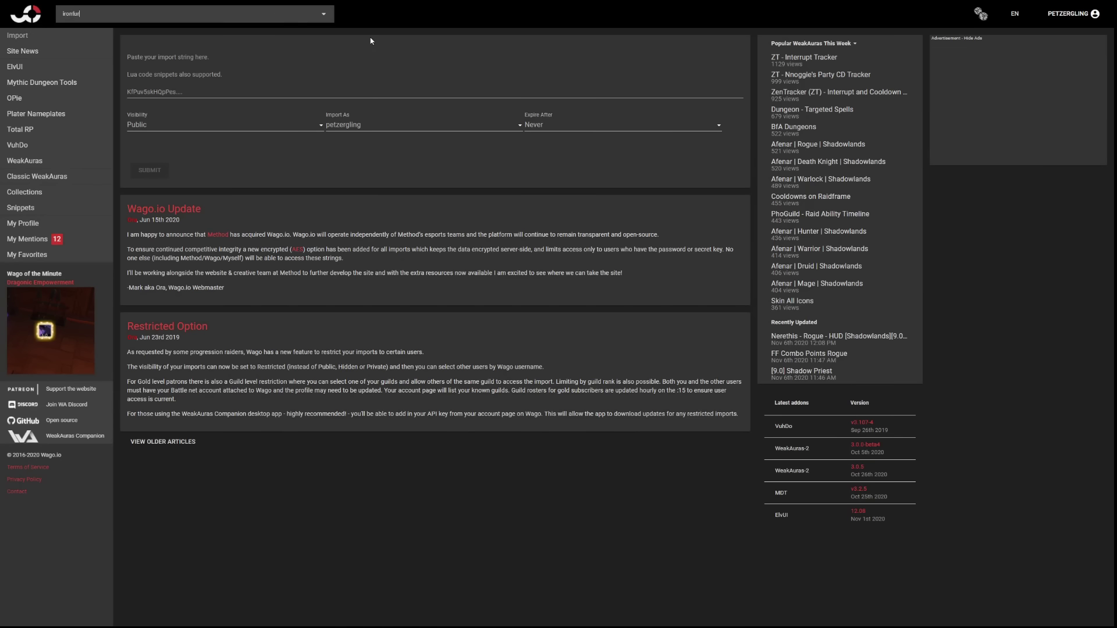
# Search Wago.io for ironfur and look through the listed auras.
pyautogui.press('Return')
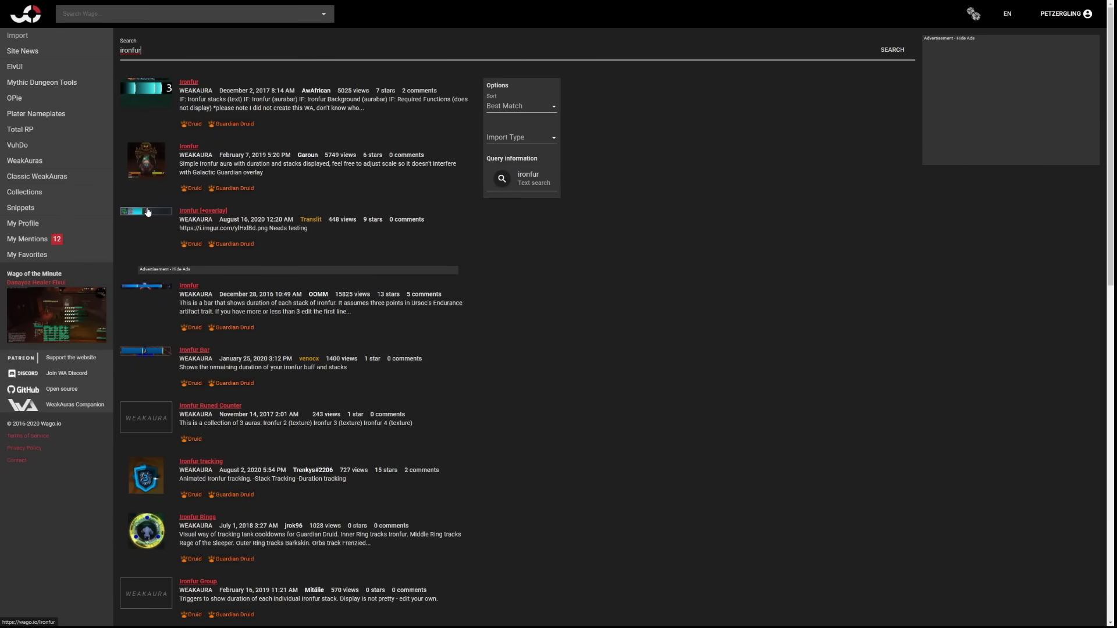
pyautogui.scroll(-3, 155, 330)
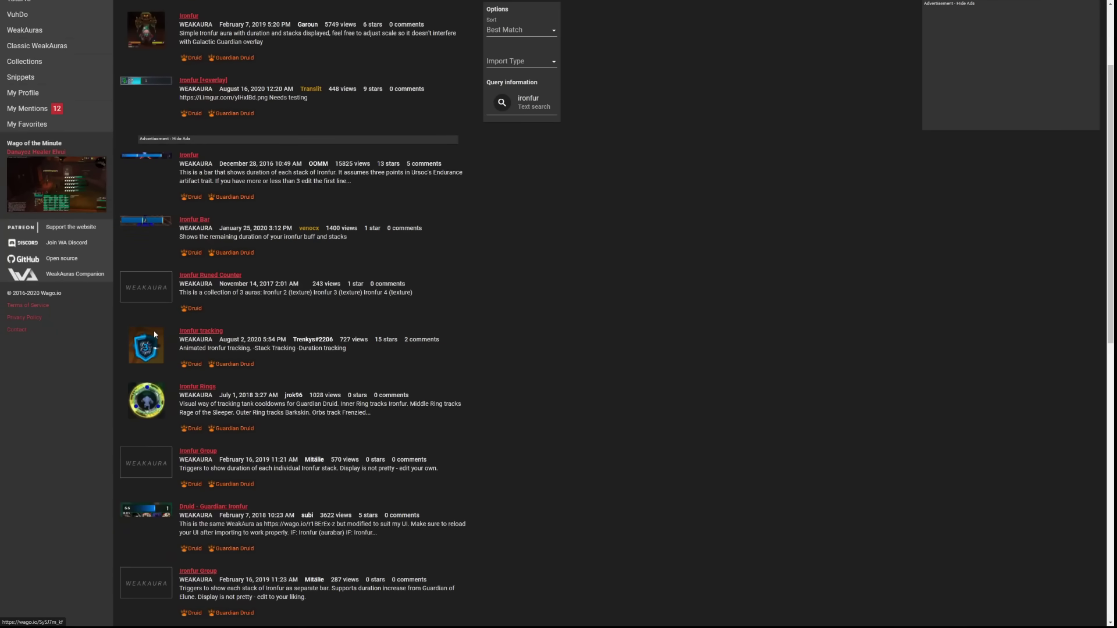
pyautogui.scroll(-1, 151, 357)
# Open the Ironfur tracking aura's page and copy its WeakAura import string.
pyautogui.rightClick(149, 371)
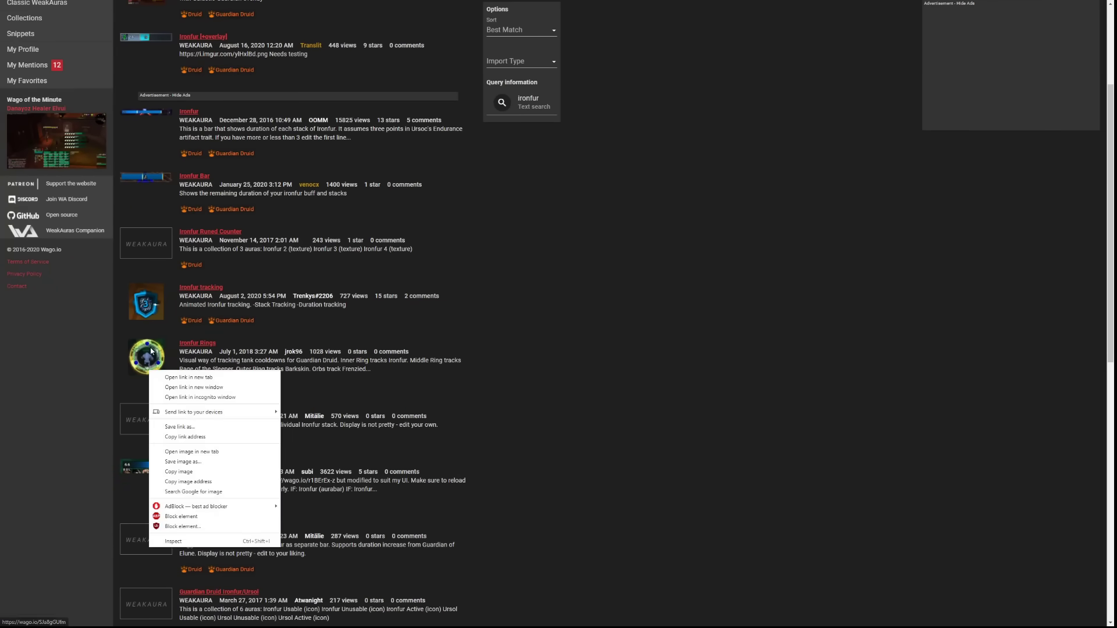
pyautogui.click(111, 349)
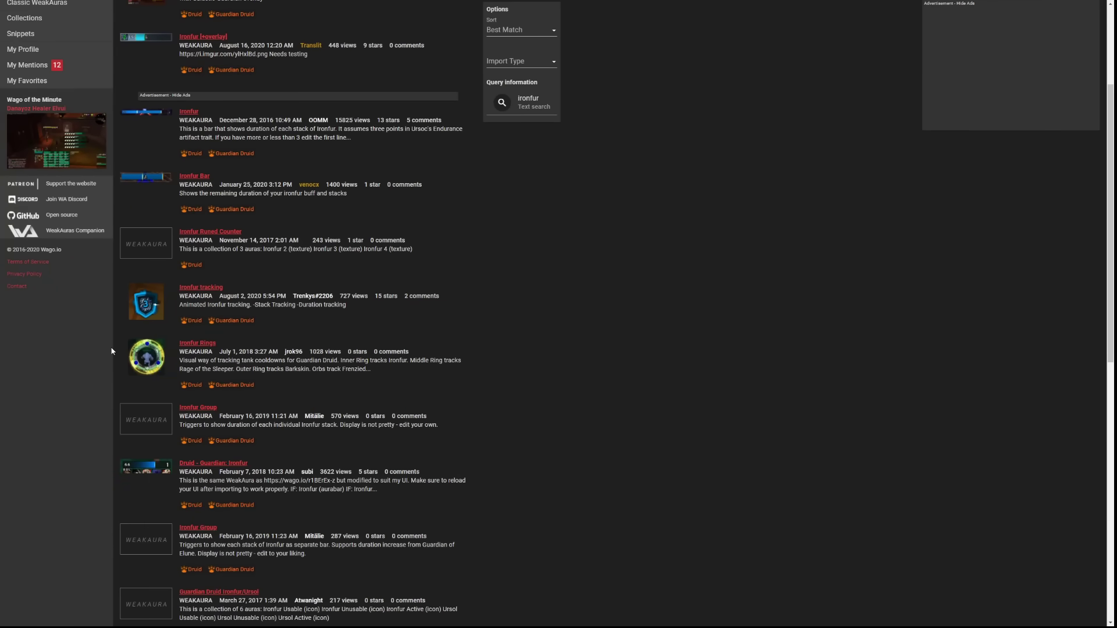
pyautogui.click(186, 287)
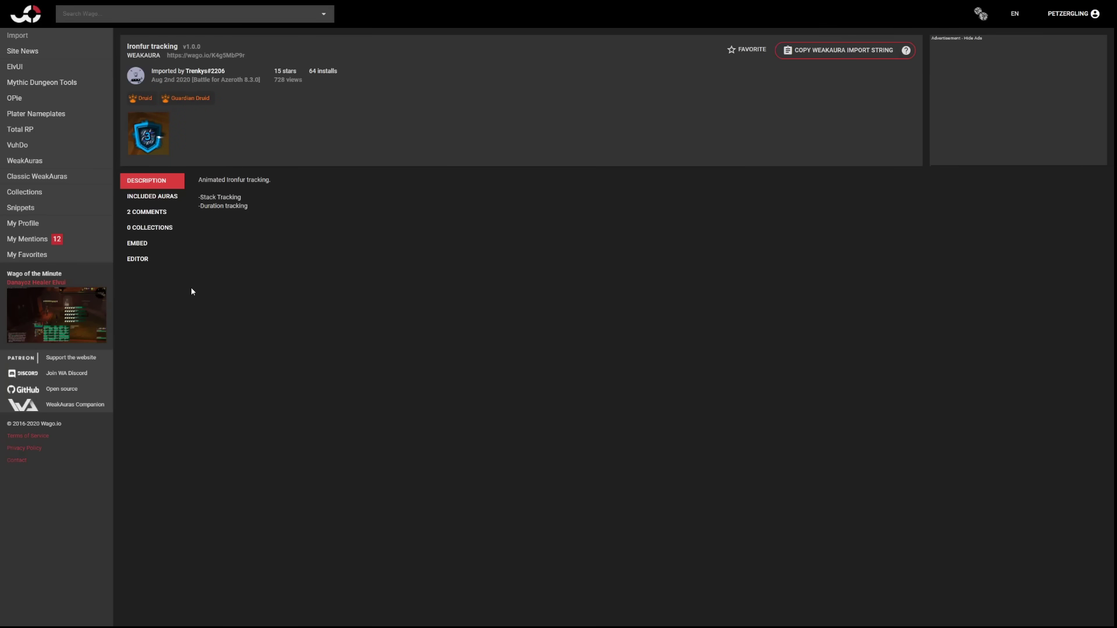
pyautogui.click(828, 57)
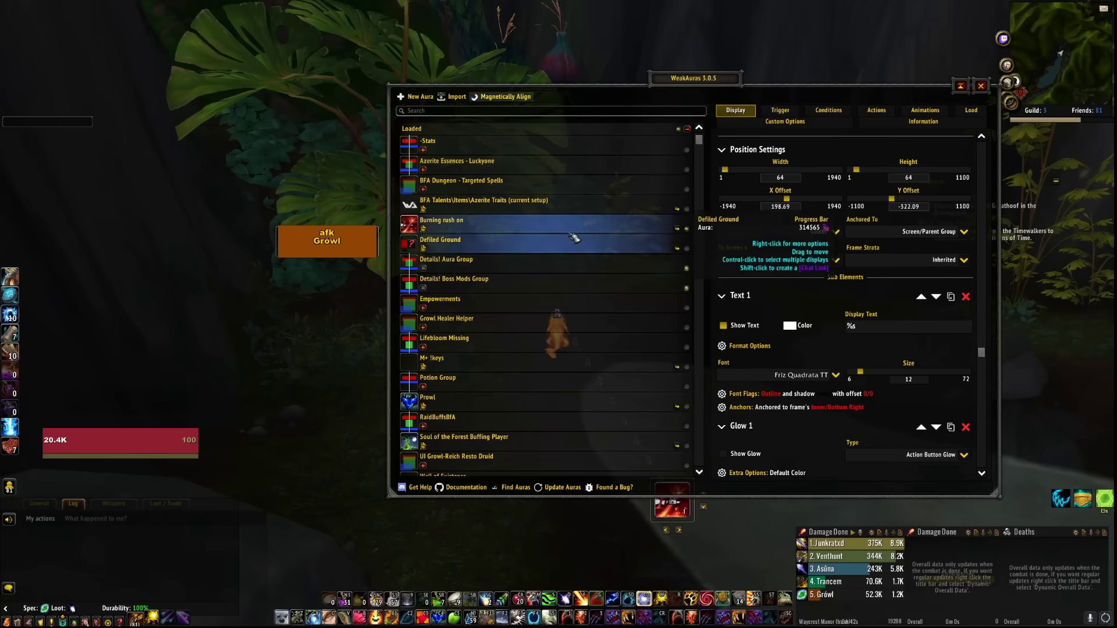
# Switch to the WeakAuras options in World of Warcraft and delete the "Burning rush on" aura.
pyautogui.rightClick(558, 232)
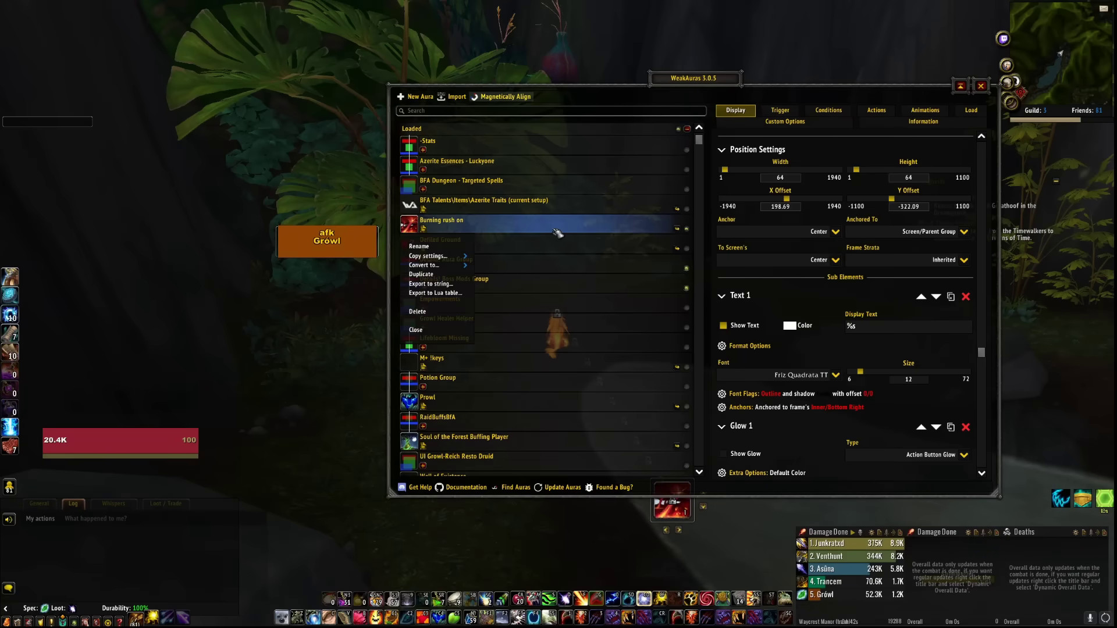
pyautogui.click(417, 311)
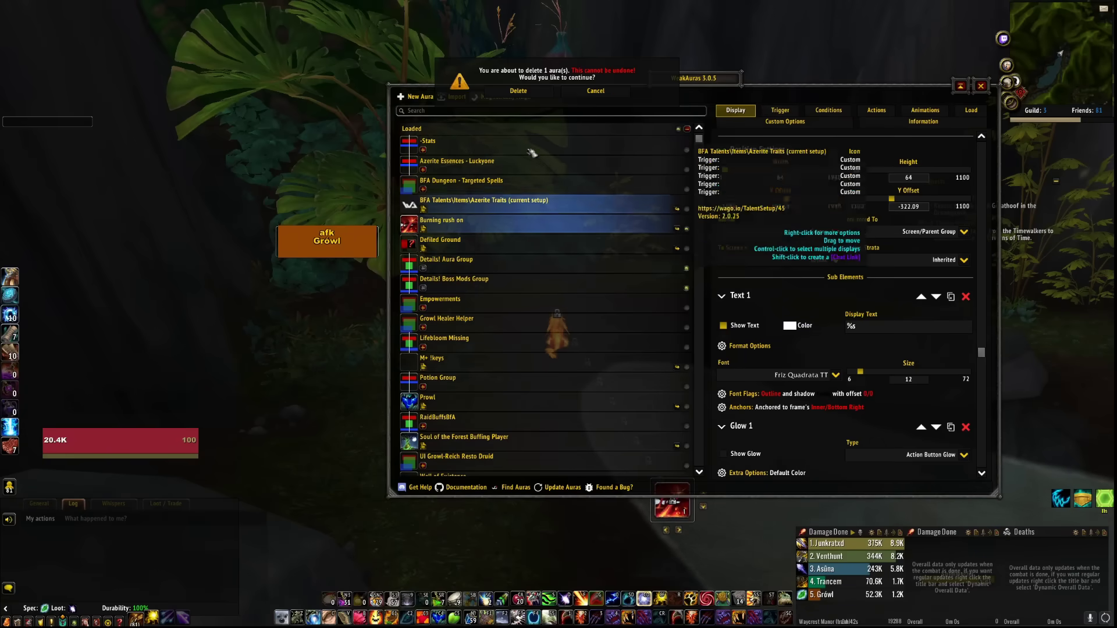
pyautogui.click(531, 92)
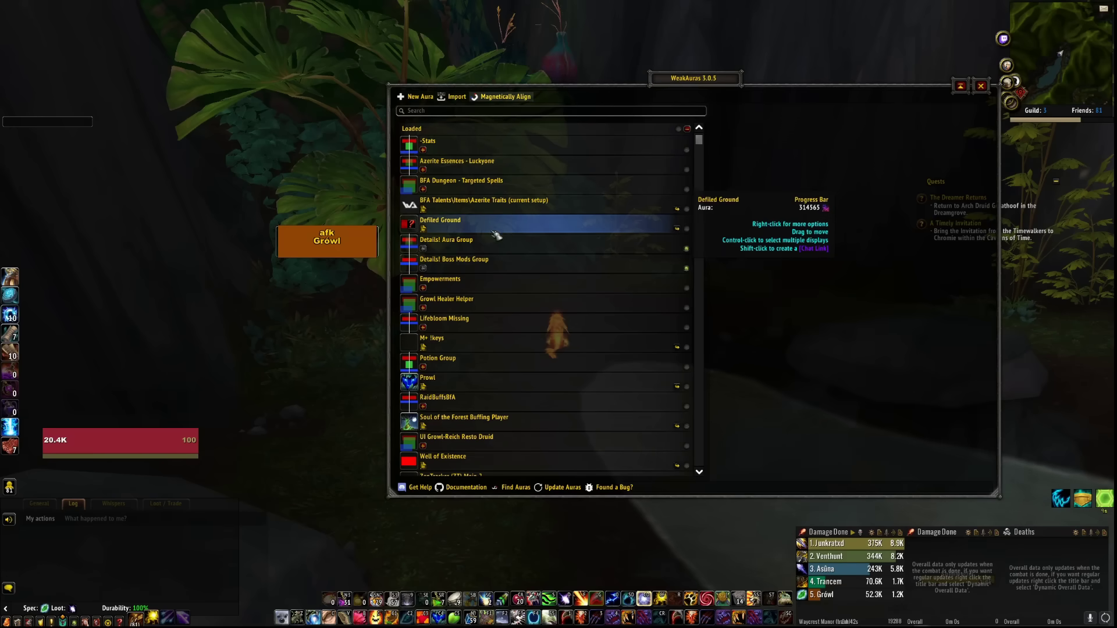